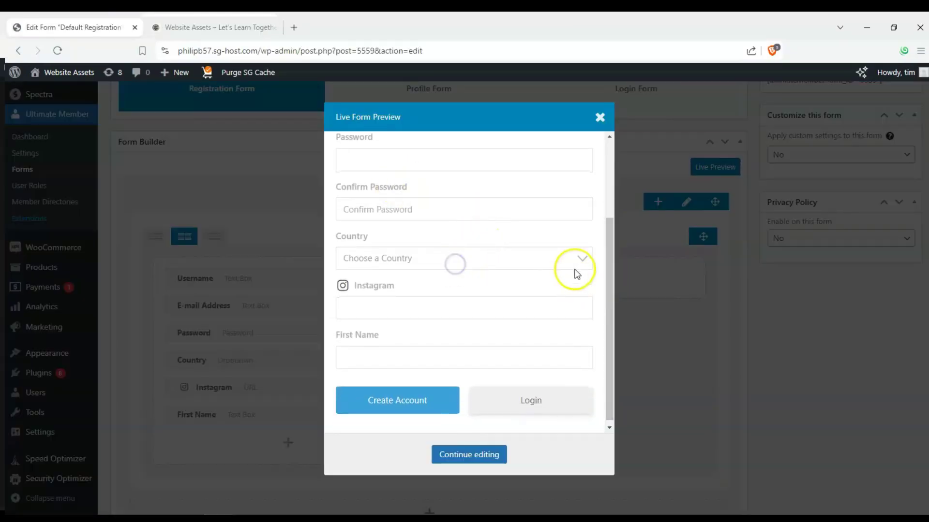
- Dismiss the Live Form Preview window of the default registration form
scroll(402, 282, "down", 1)
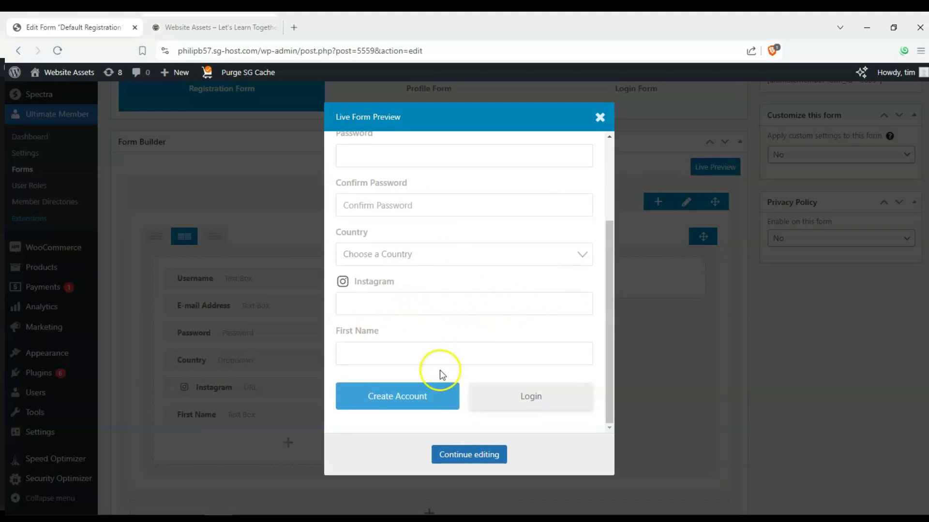
left_click(599, 118)
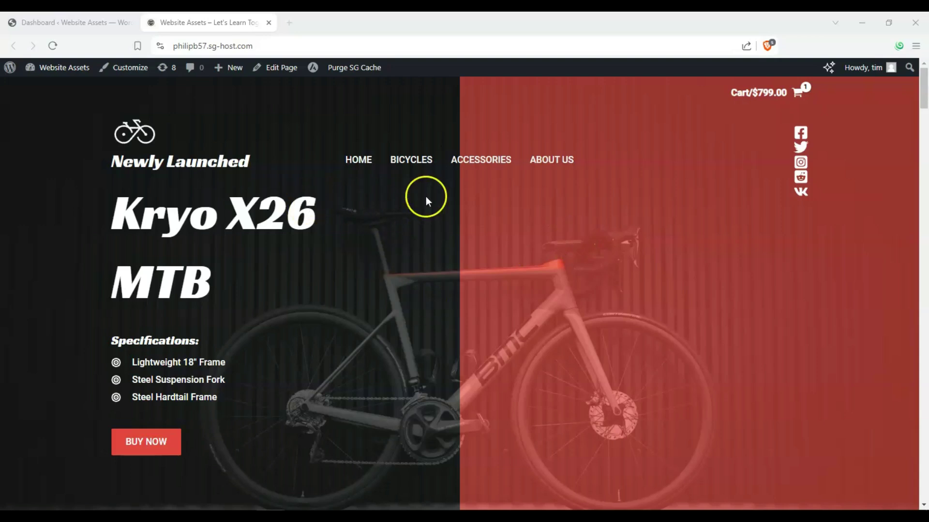
- Browse the Bicycles category page with its four $350.00 models, then leave it
scroll(449, 358, "down", 10)
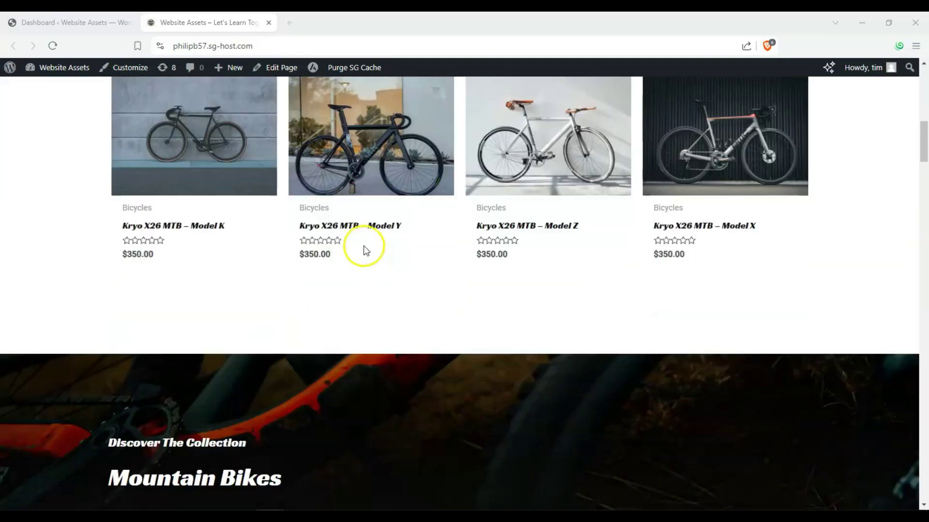
scroll(155, 242, "up", 10)
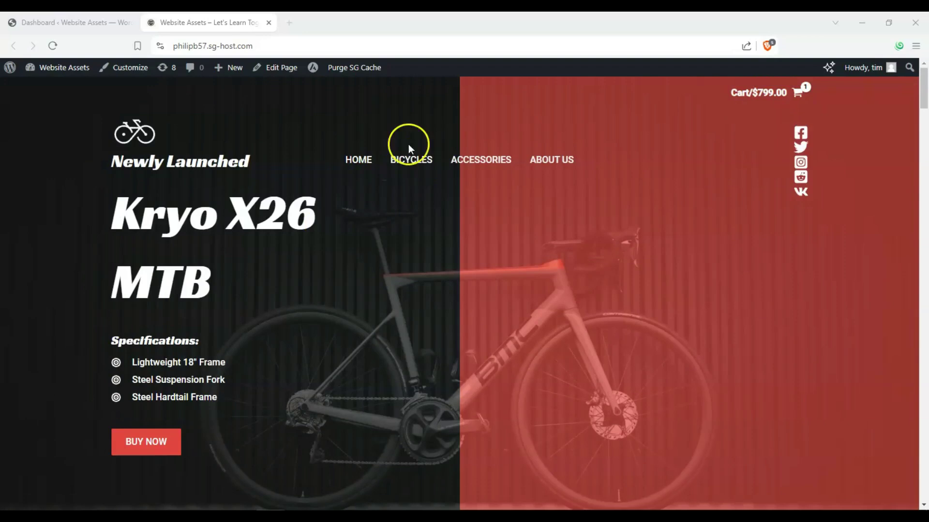
left_click(421, 163)
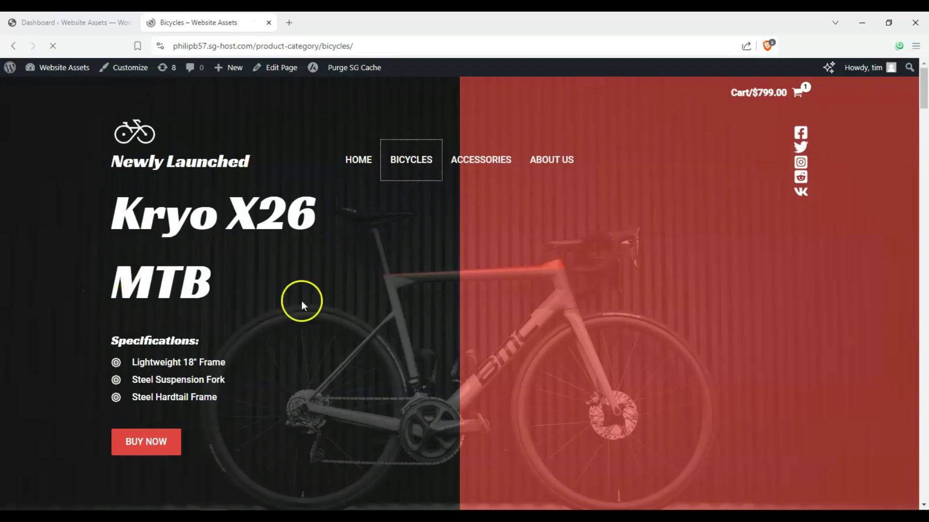
scroll(302, 232, "down", 7)
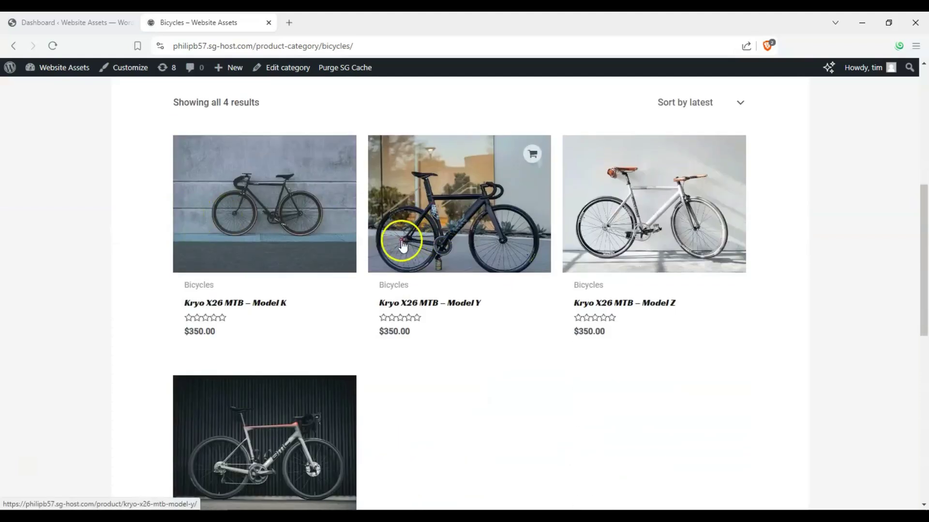
scroll(386, 246, "up", 5)
scroll(265, 277, "up", 2)
scroll(249, 290, "down", 5)
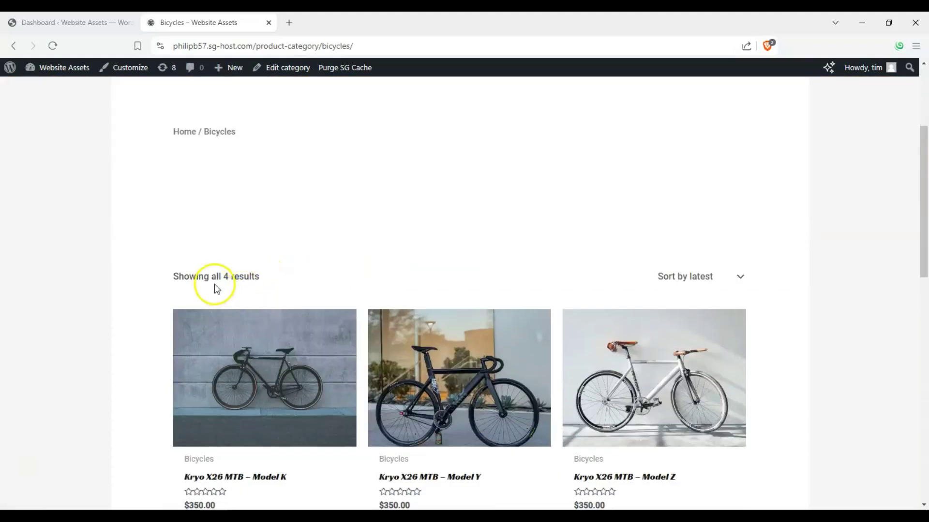
scroll(228, 284, "down", 4)
scroll(111, 220, "up", 2)
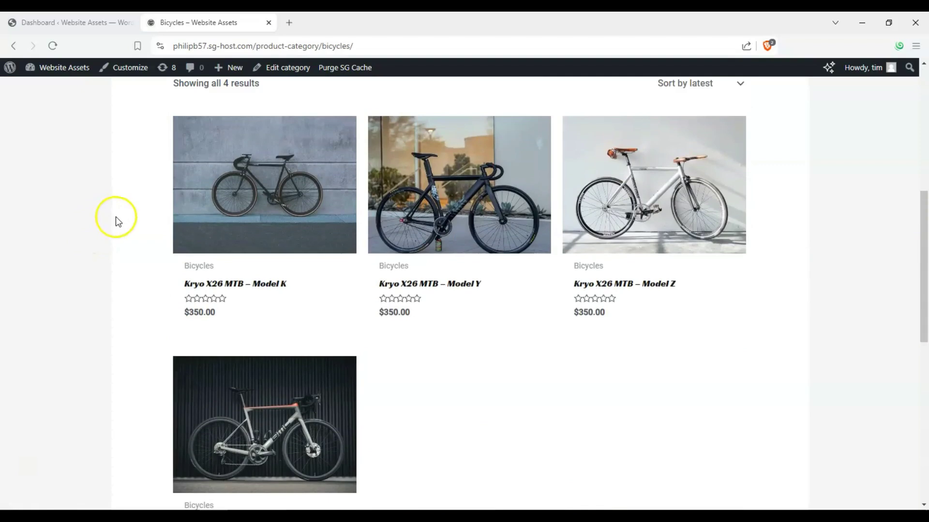
scroll(69, 208, "up", 1)
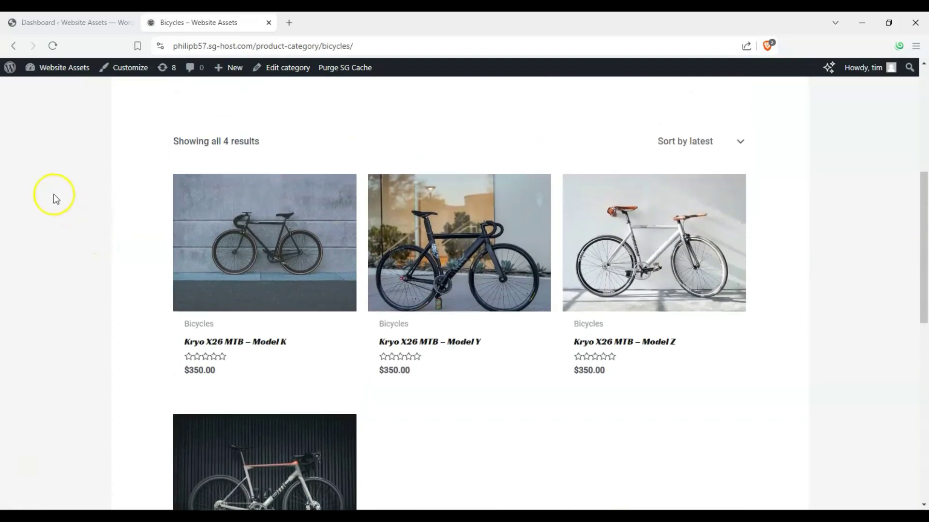
scroll(114, 182, "down", 1)
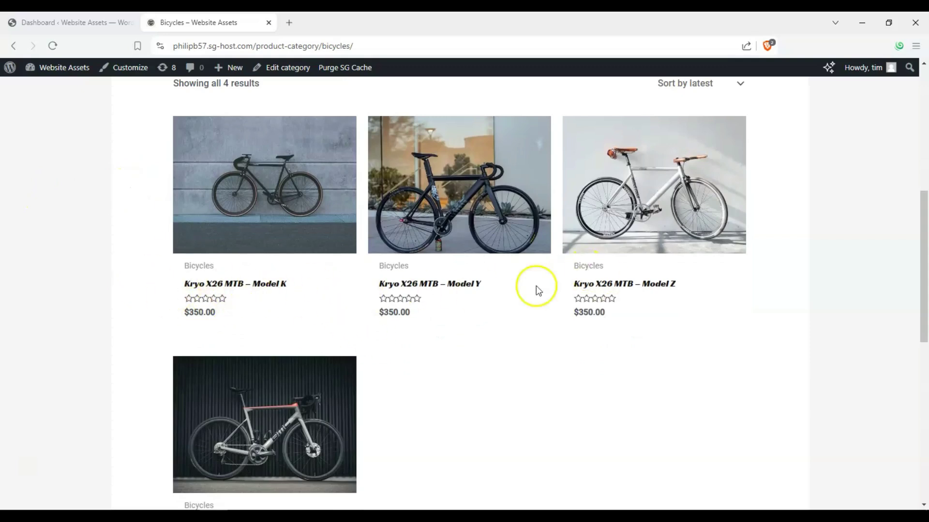
scroll(224, 214, "down", 2)
scroll(232, 215, "up", 3)
scroll(242, 219, "up", 6)
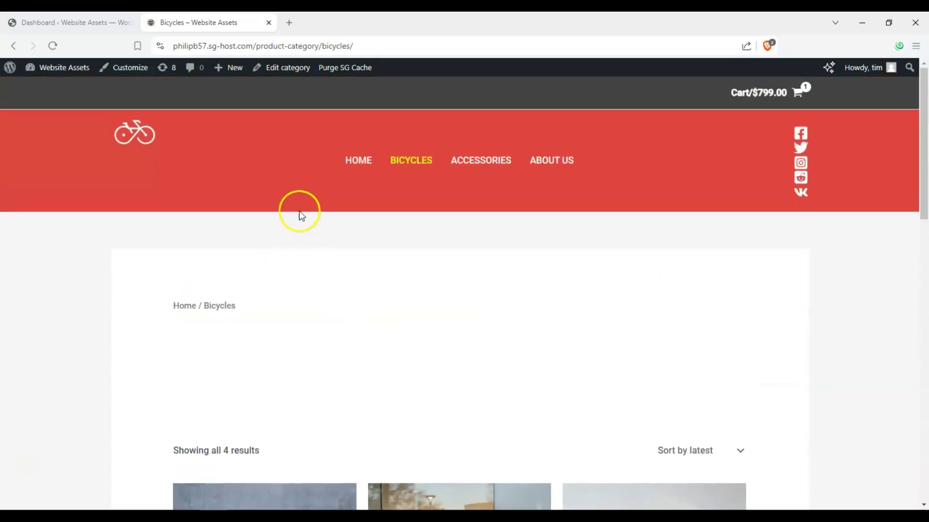
left_click(349, 160)
- From the admin dashboard, go to the Plugins page's Add New Plugin screen
left_click(100, 24)
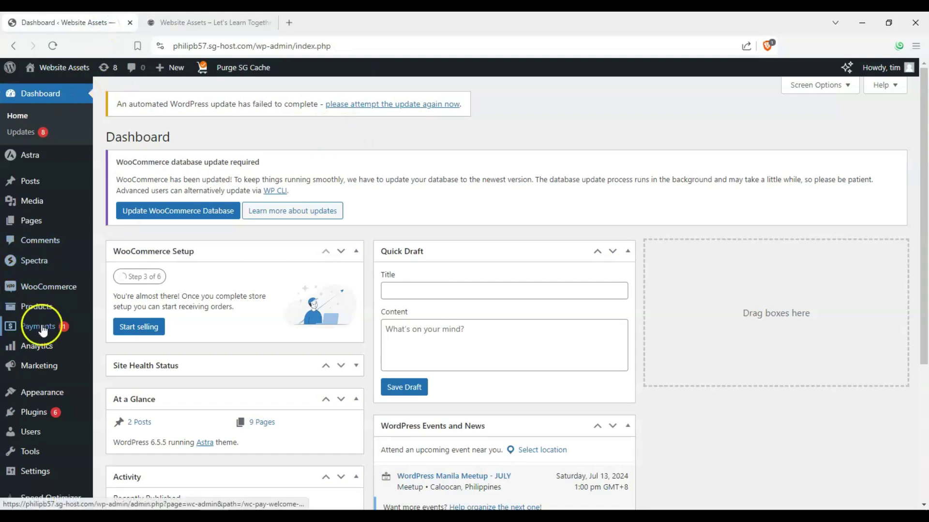
scroll(42, 368, "down", 1)
left_click(43, 394)
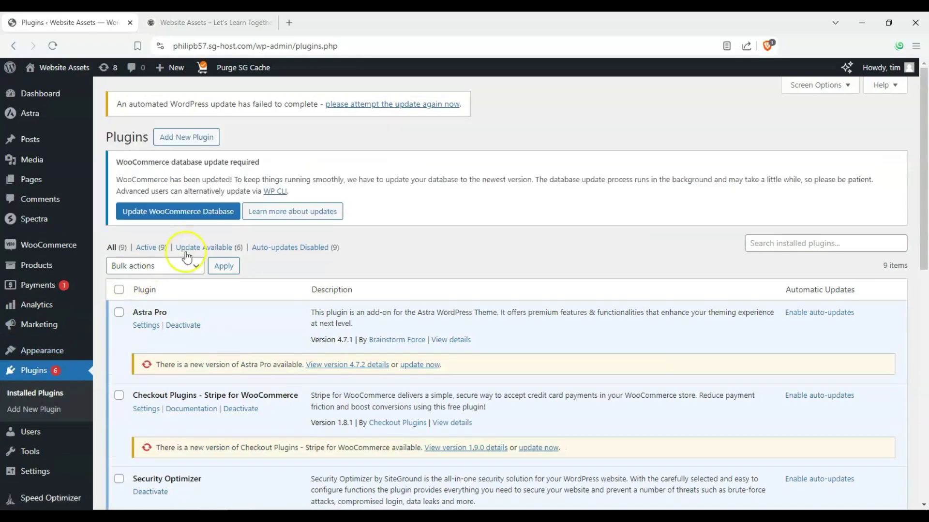
left_click(206, 148)
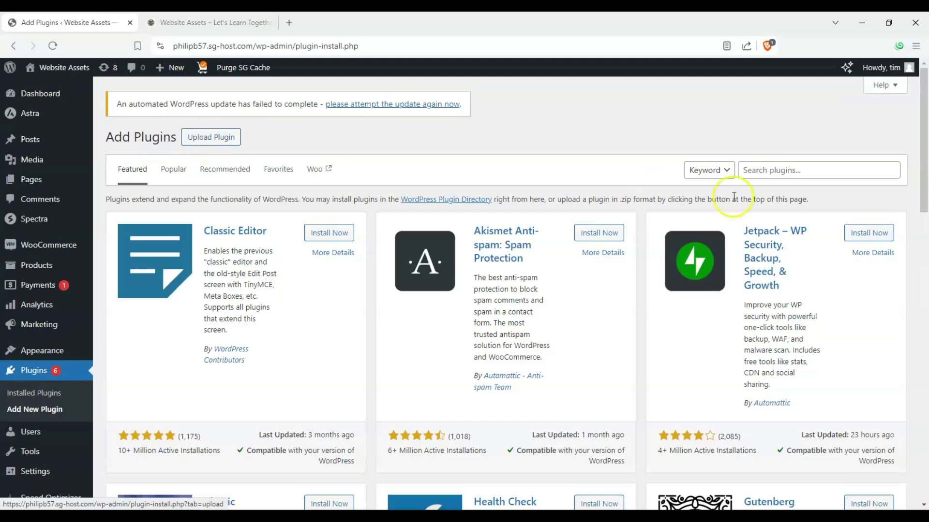
- Search the plugin directory for 'memb' and install Ultimate Member
left_click(783, 172)
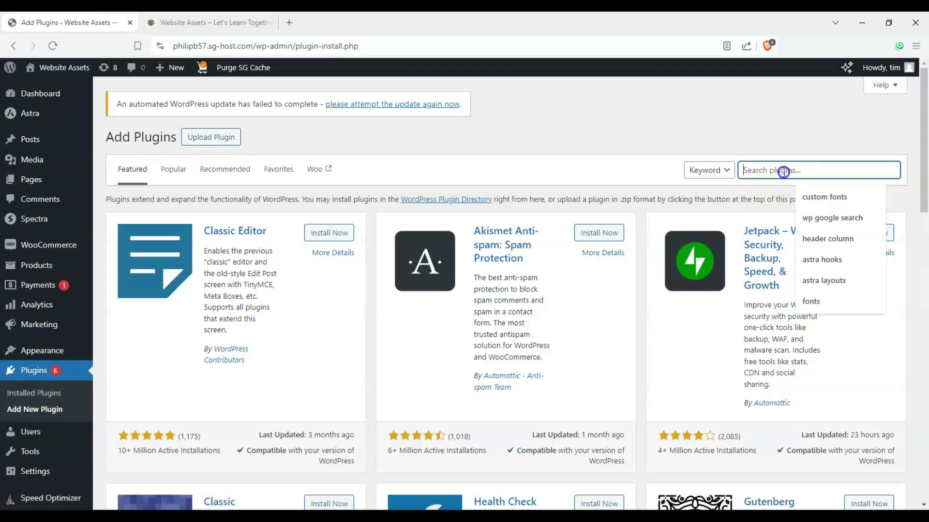
type("member")
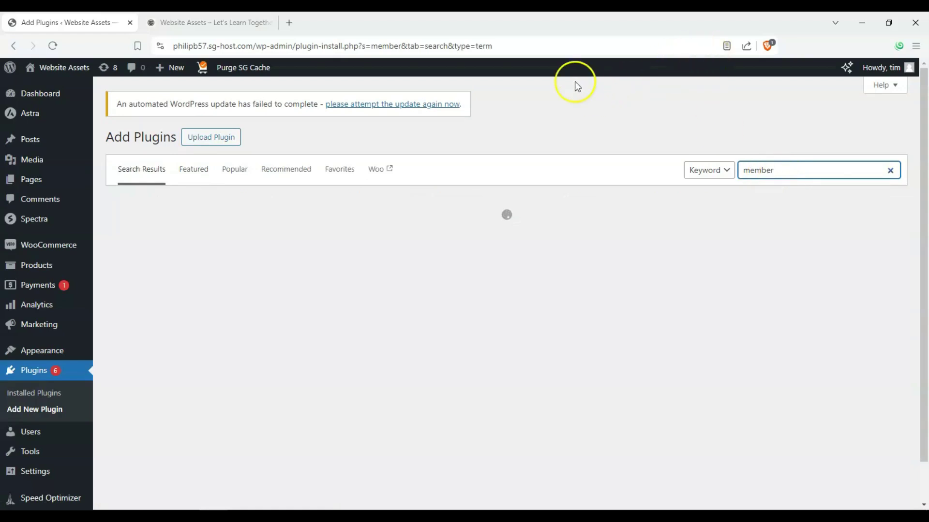
scroll(442, 166, "down", 5)
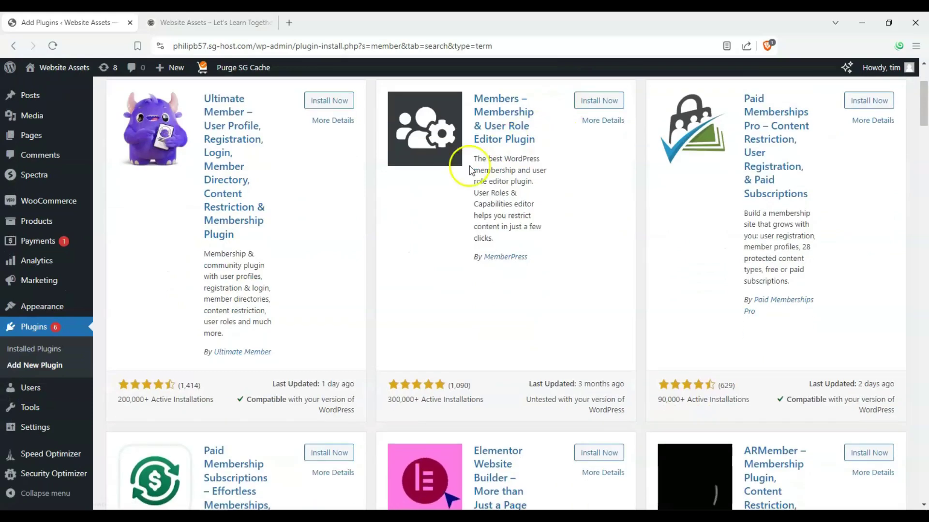
scroll(266, 265, "down", 3)
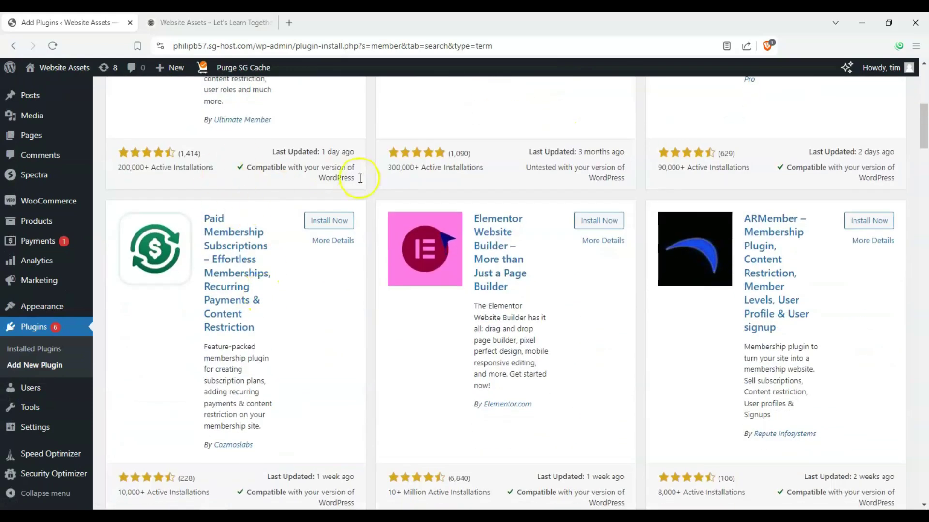
scroll(406, 193, "up", 5)
scroll(482, 238, "up", 3)
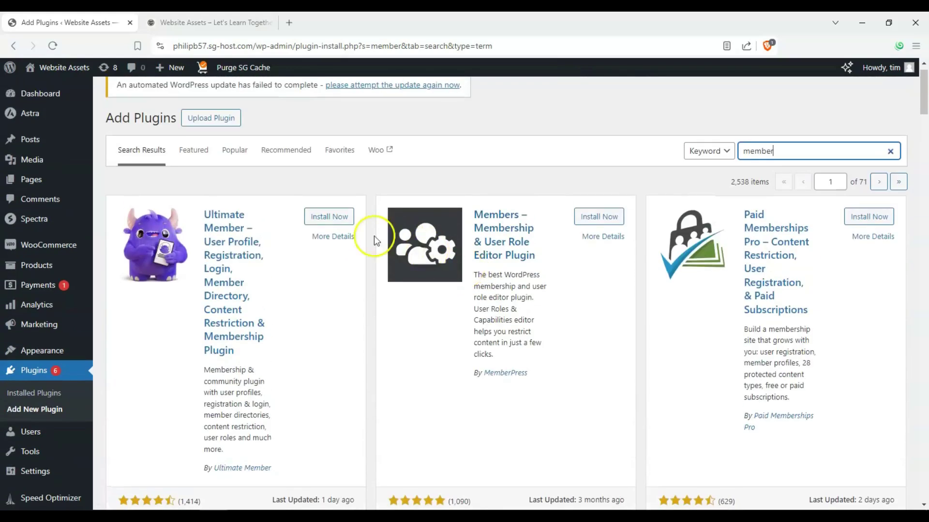
scroll(263, 259, "down", 1)
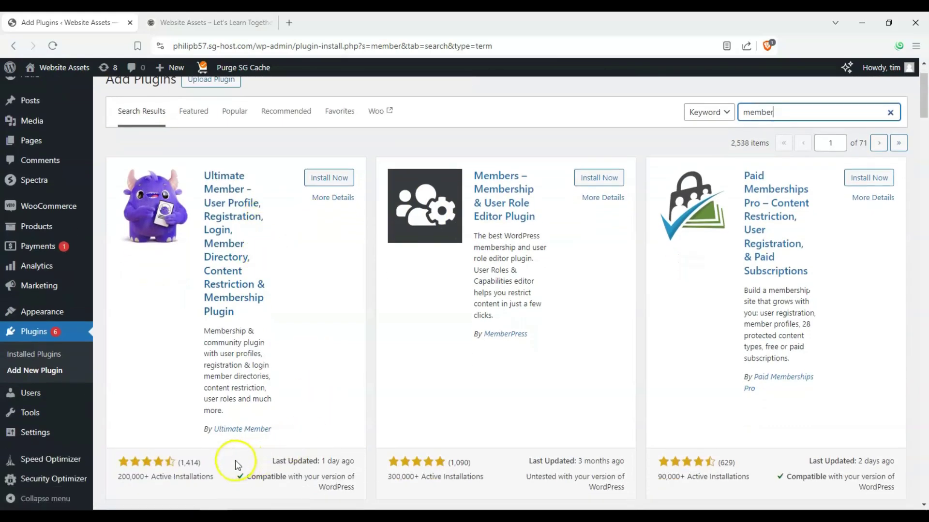
left_click(180, 464)
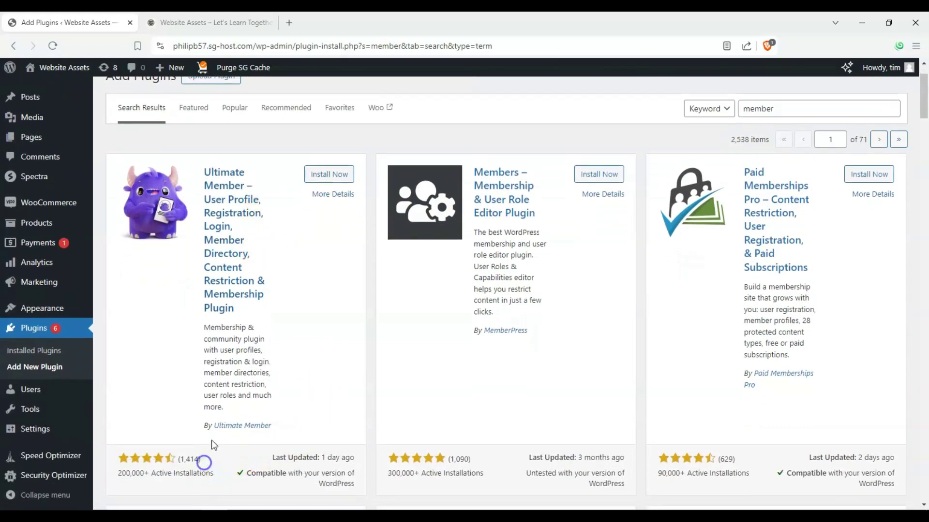
scroll(212, 399, "down", 1)
left_click(173, 389)
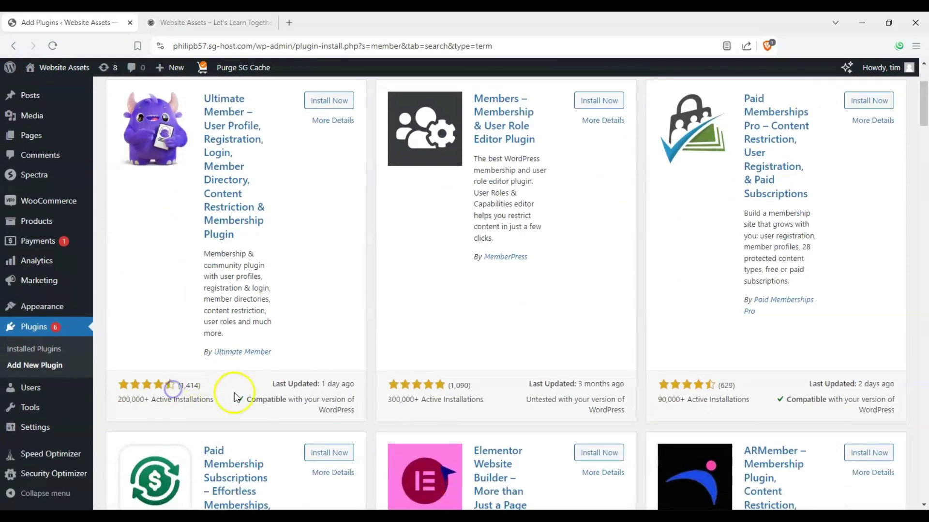
scroll(234, 393, "up", 2)
scroll(166, 339, "down", 1)
scroll(473, 201, "up", 1)
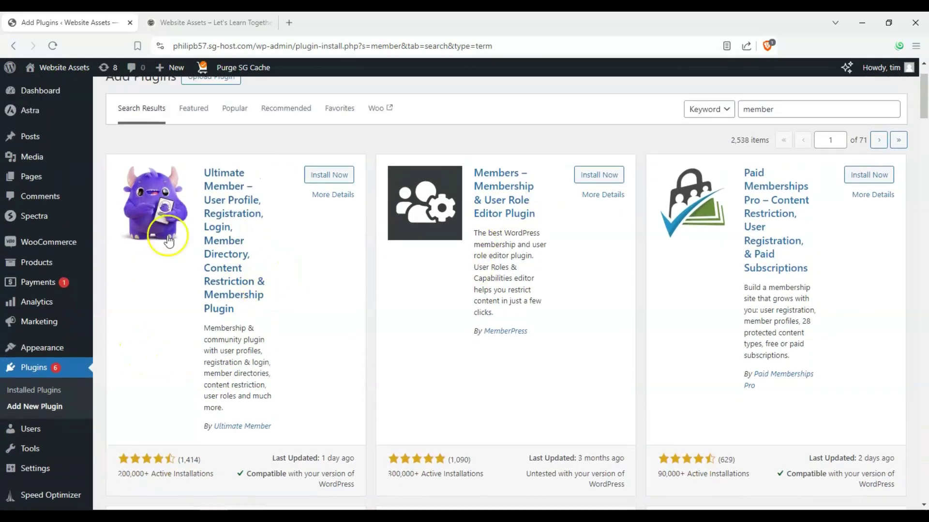
left_click(330, 178)
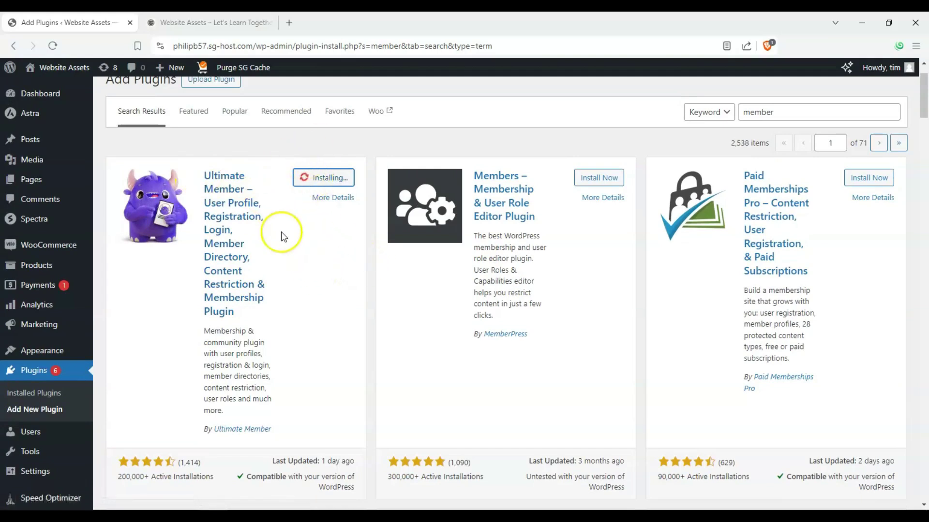
scroll(281, 232, "up", 1)
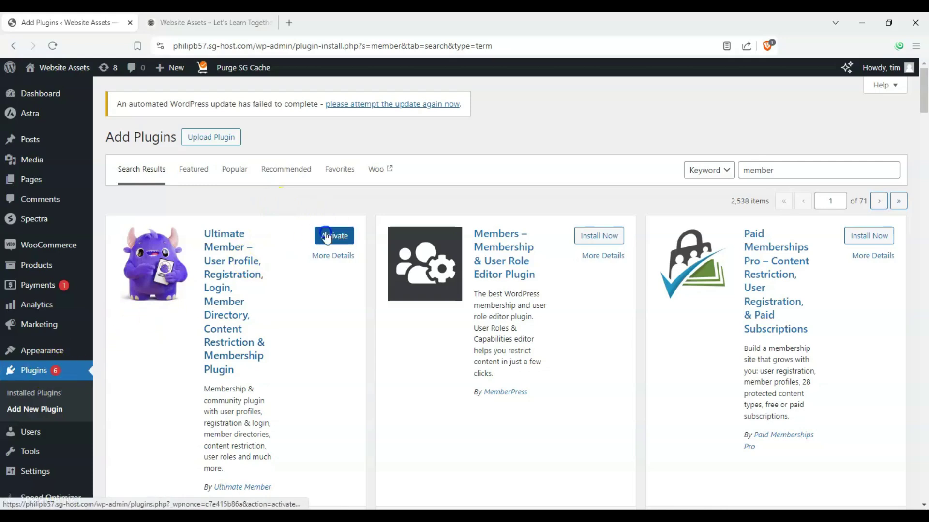
- Activate Ultimate Member and show its Forms list with the Default Login, Profile and Registration forms
left_click(334, 236)
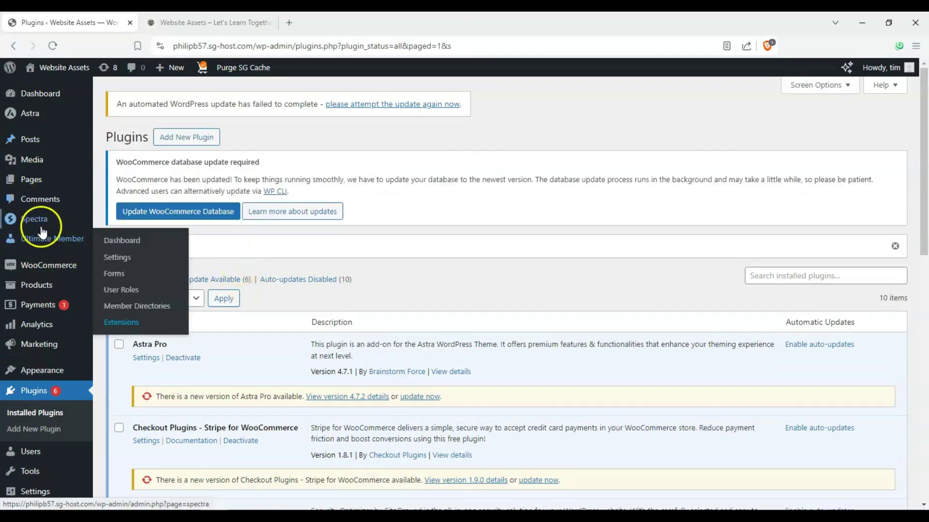
left_click(41, 243)
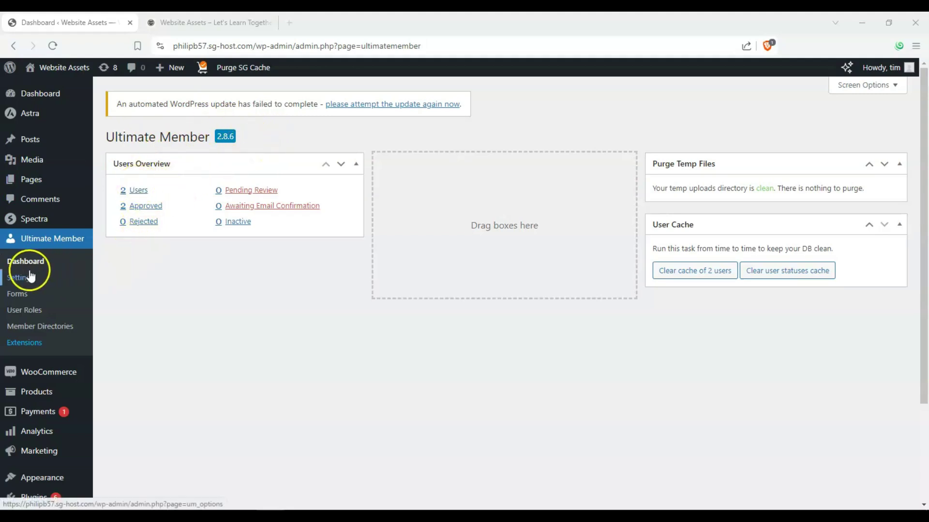
left_click(28, 300)
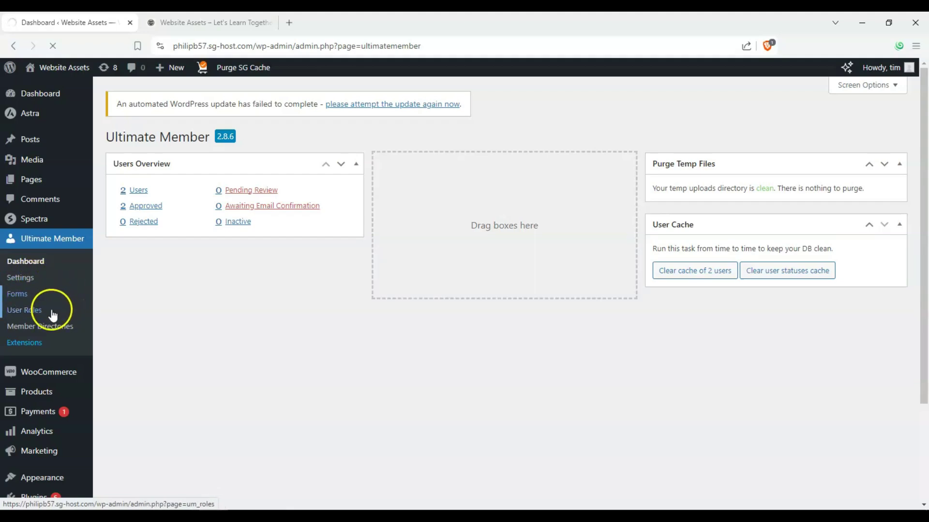
left_click(23, 297)
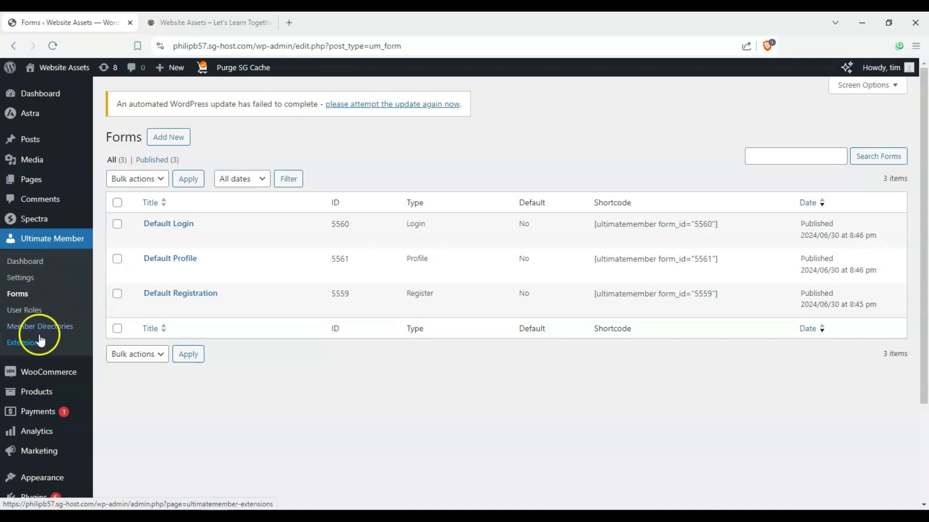
- Open Ultimate Member's page settings and review the User and Members page fields
left_click(25, 280)
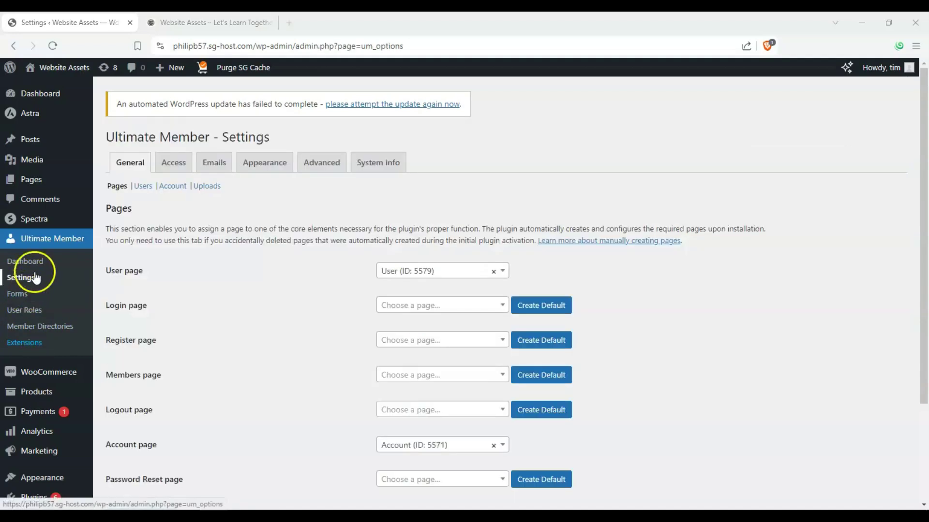
scroll(327, 234, "down", 1)
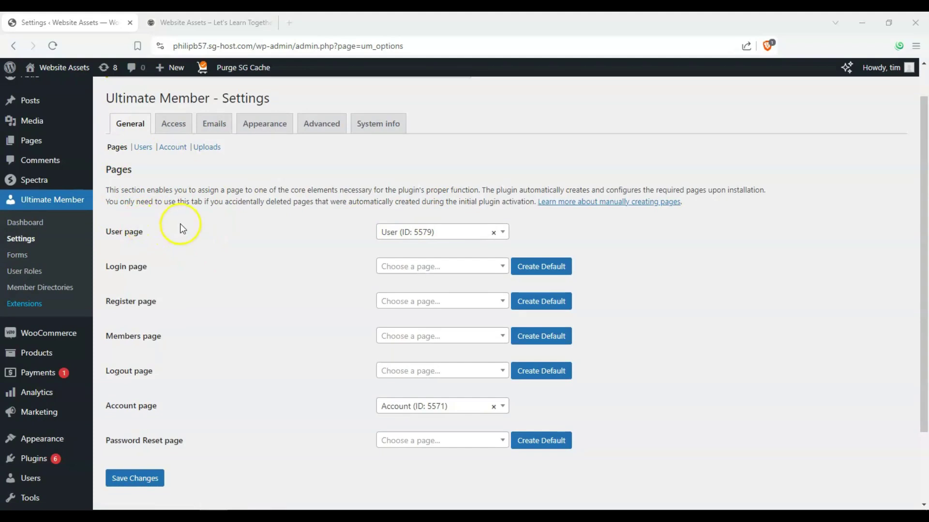
left_click_drag(111, 233, 188, 236)
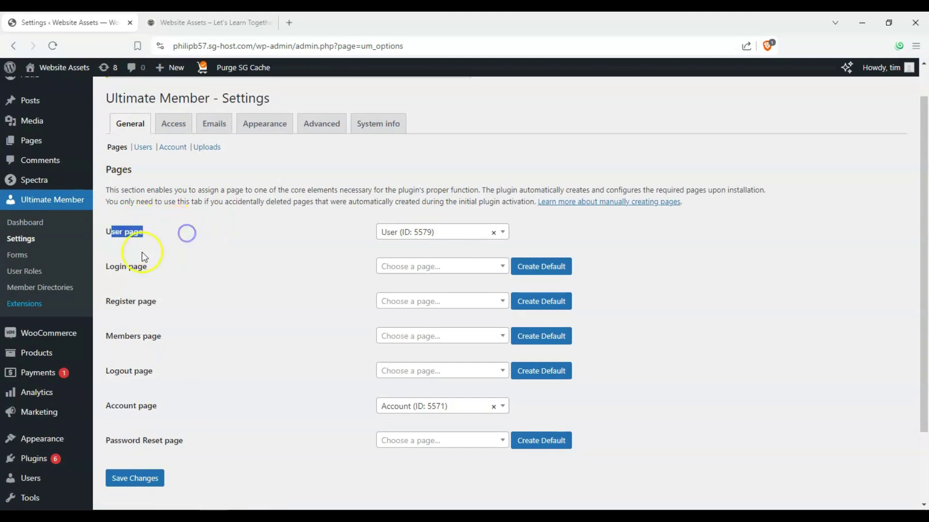
left_click(125, 266)
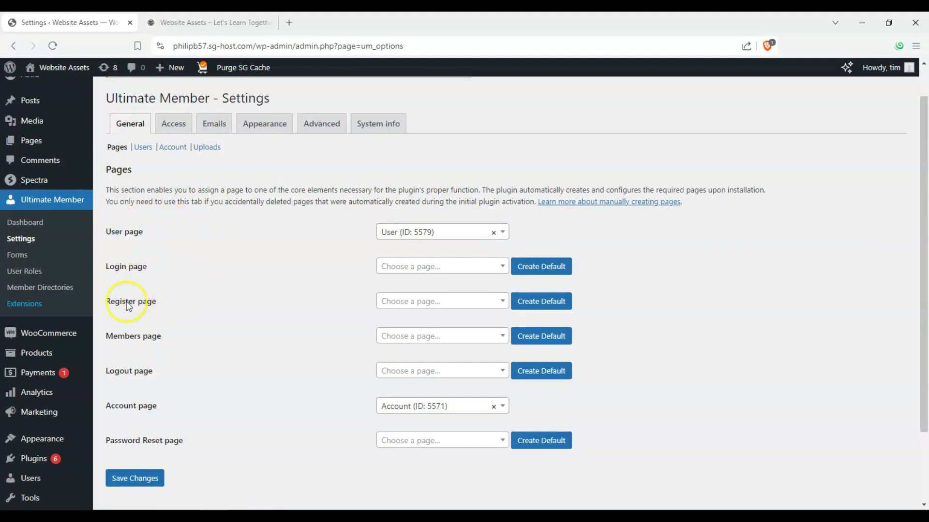
left_click_drag(156, 345, 140, 339)
- Create default Members, Logout, Password Reset, Register and Login pages
left_click(537, 336)
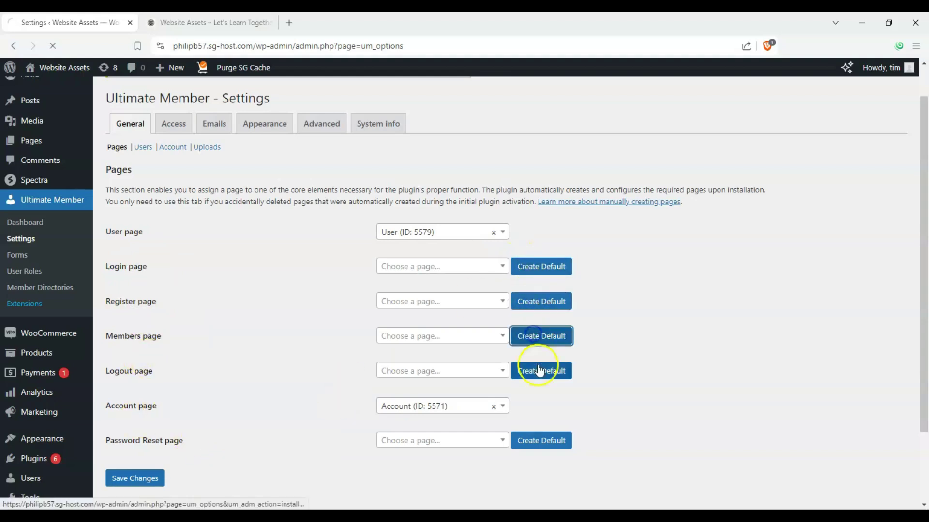
left_click(539, 371)
left_click(536, 439)
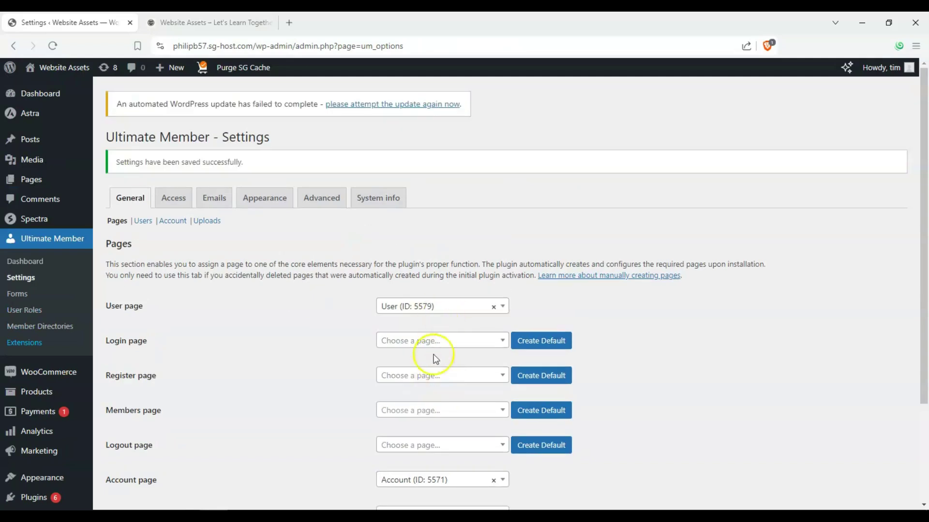
scroll(530, 329, "down", 2)
left_click(543, 294)
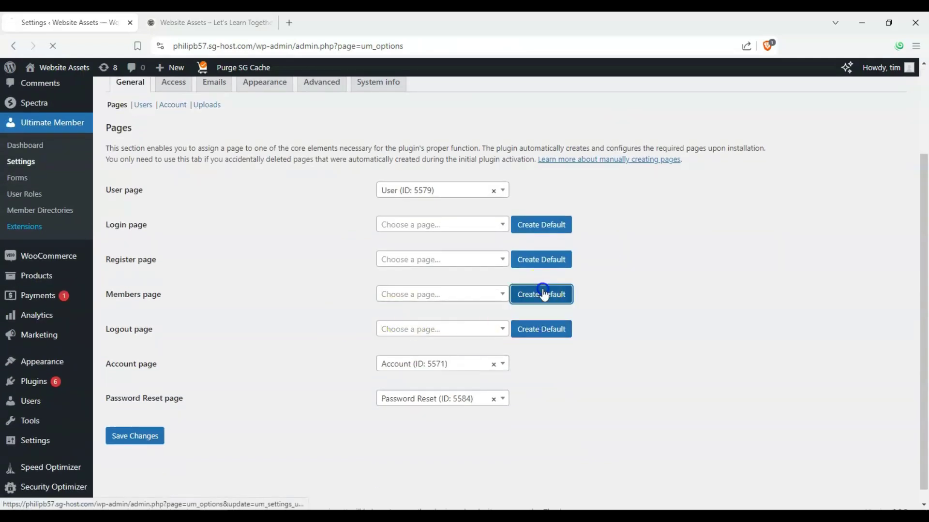
left_click(539, 257)
left_click(538, 257)
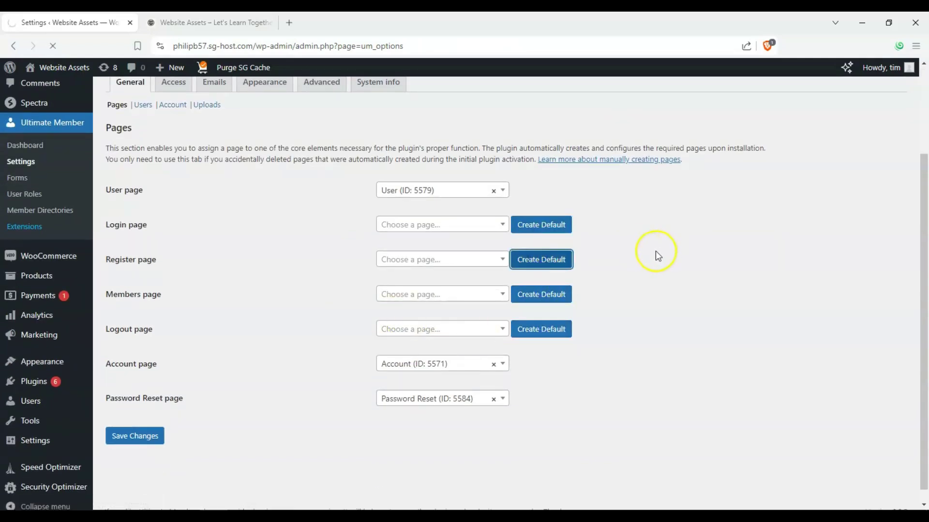
left_click(557, 339)
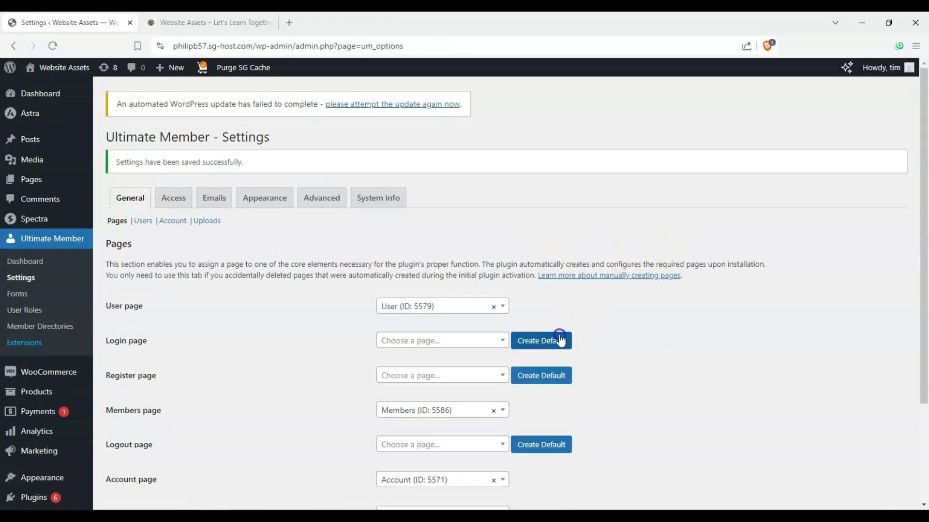
left_click(545, 383)
- Create the remaining default Register, Members and Logout pages and review the list
scroll(549, 375, "down", 1)
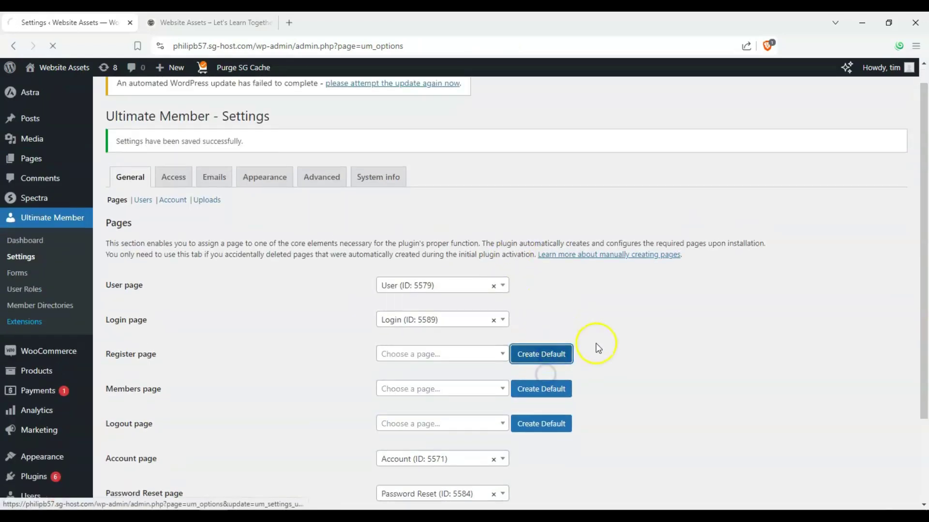
left_click(551, 320)
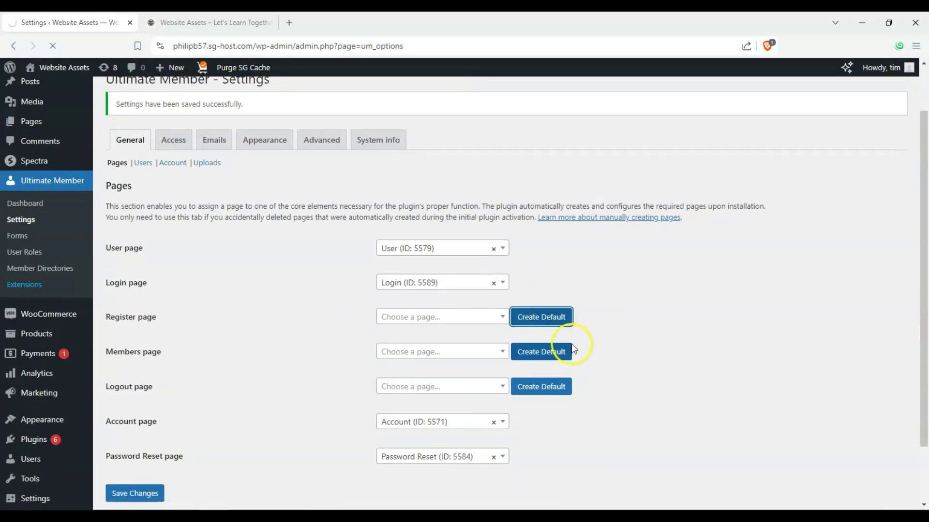
left_click(534, 411)
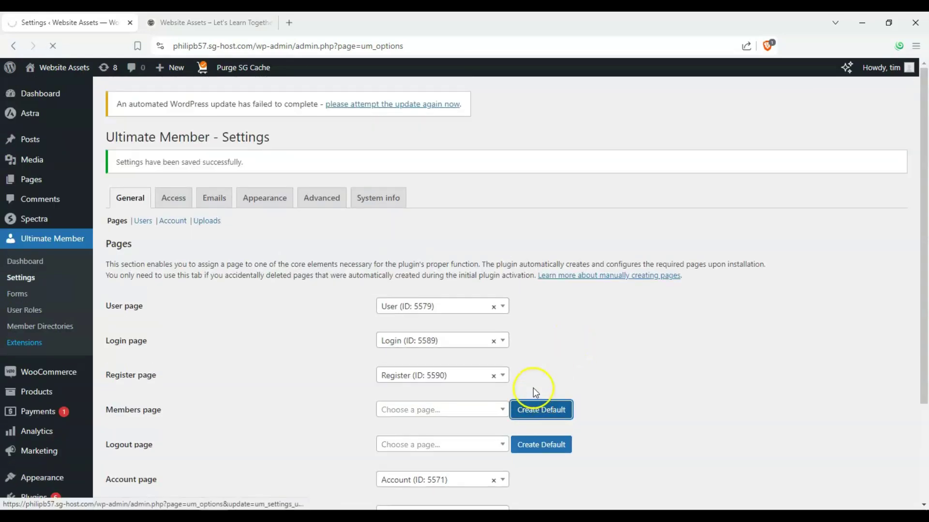
scroll(533, 384, "down", 2)
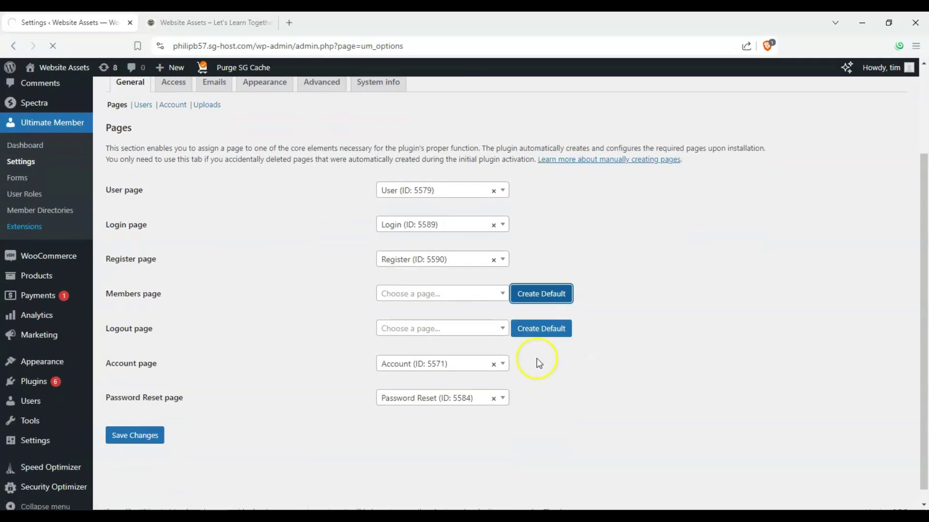
left_click(538, 446)
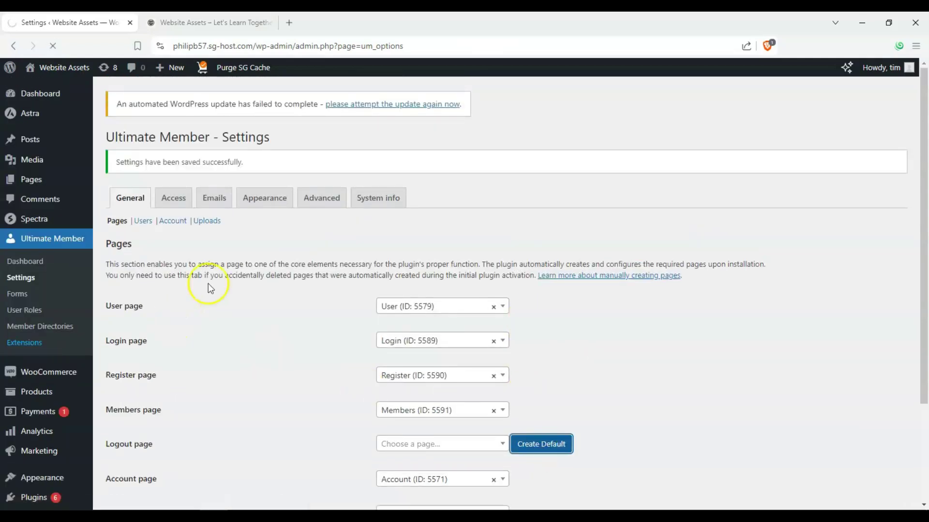
scroll(321, 305, "down", 2)
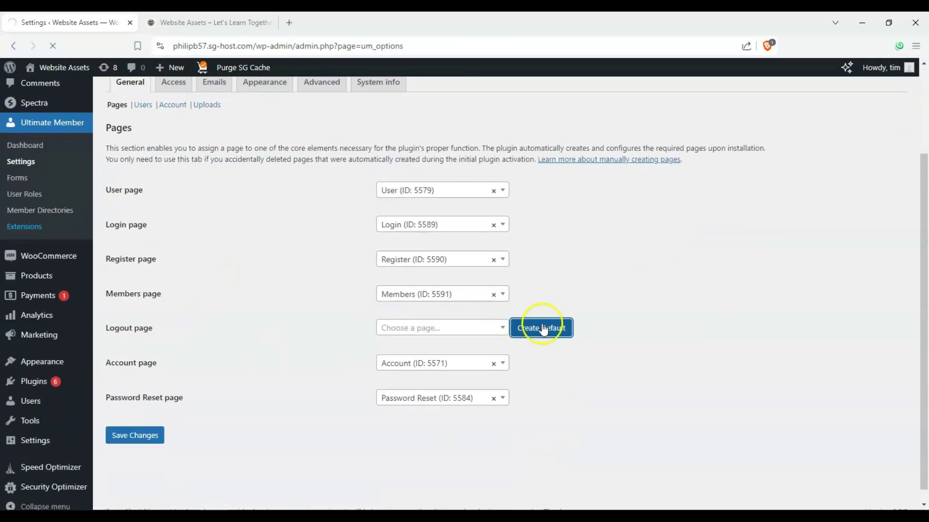
scroll(366, 224, "down", 2)
scroll(541, 230, "down", 3)
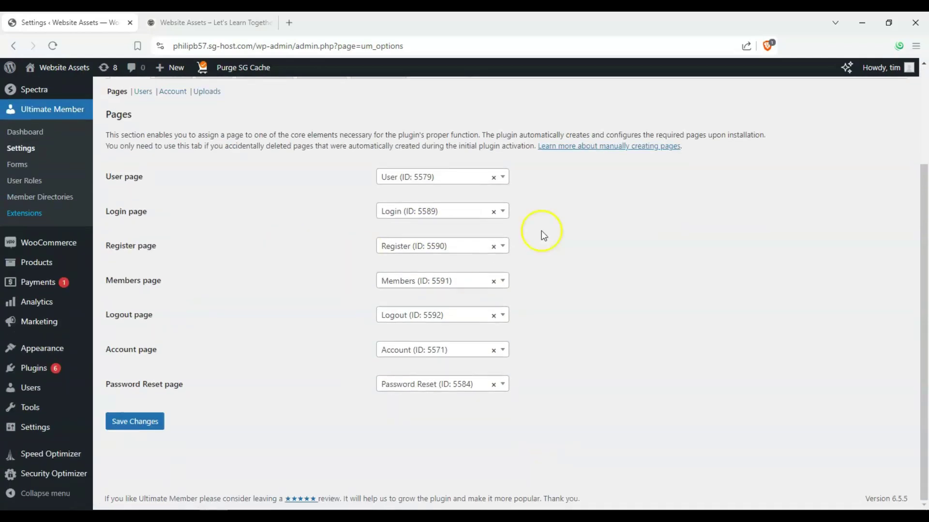
scroll(257, 223, "up", 2)
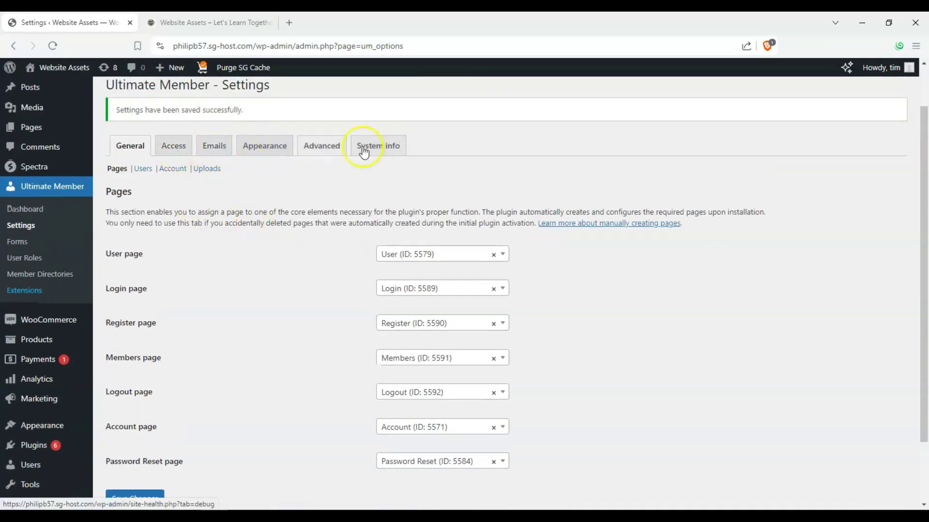
- Set Global Site Access on the Access tab to 'Site accessible to Logged In Users'
left_click(183, 148)
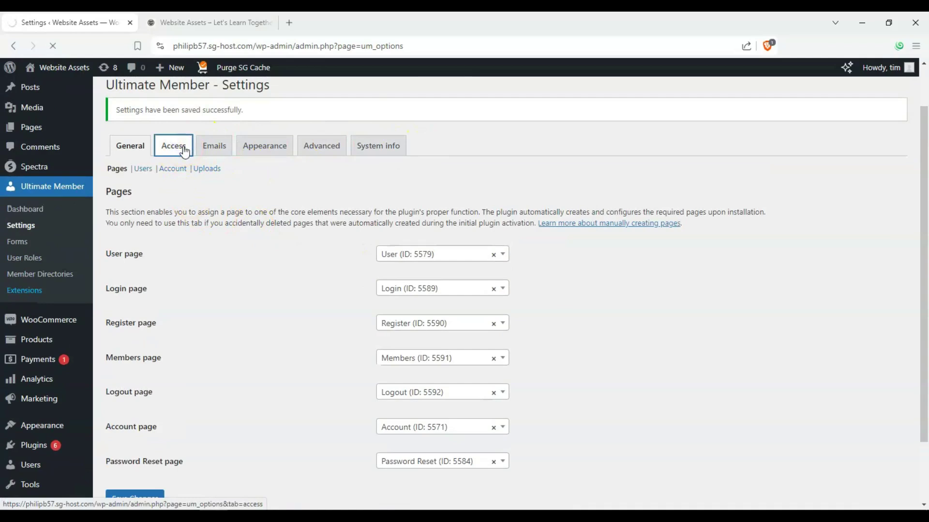
scroll(311, 220, "down", 1)
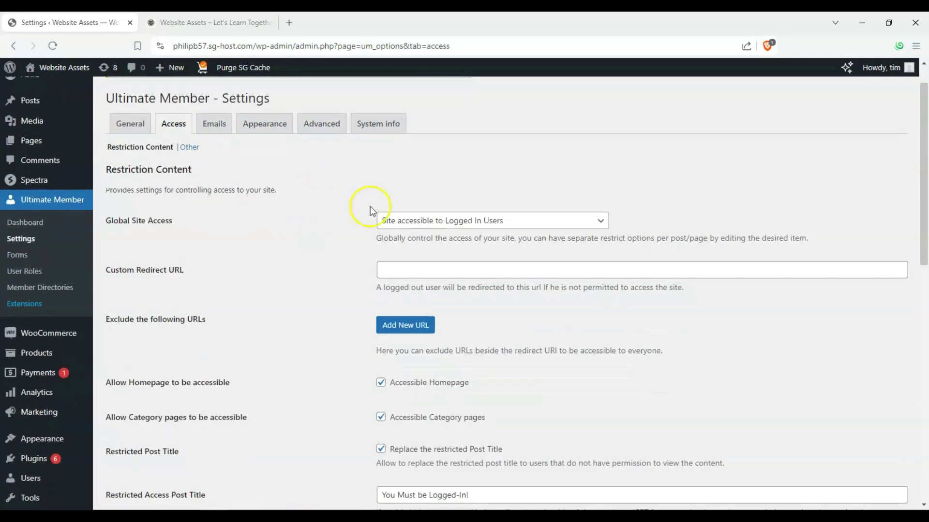
left_click(440, 221)
left_click(439, 221)
left_click(201, 200)
left_click_drag(110, 223, 207, 221)
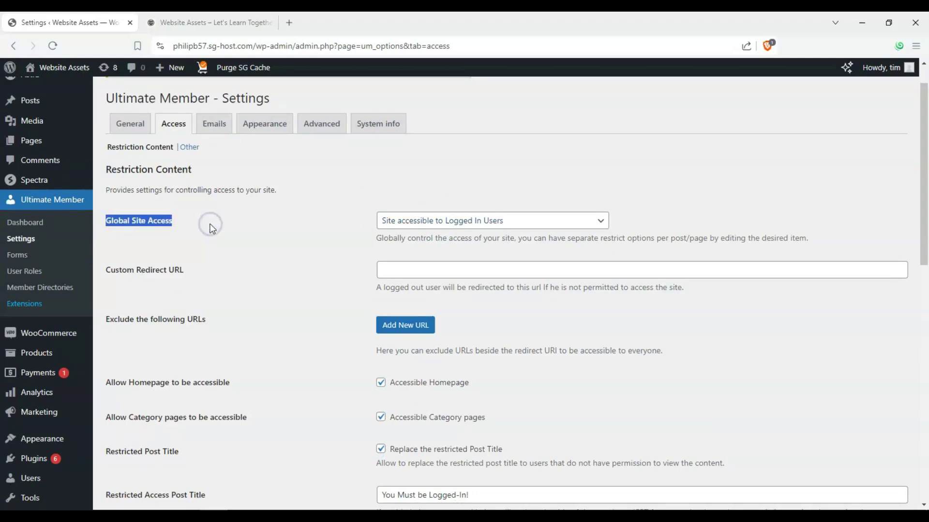
left_click(386, 227)
left_click(388, 234)
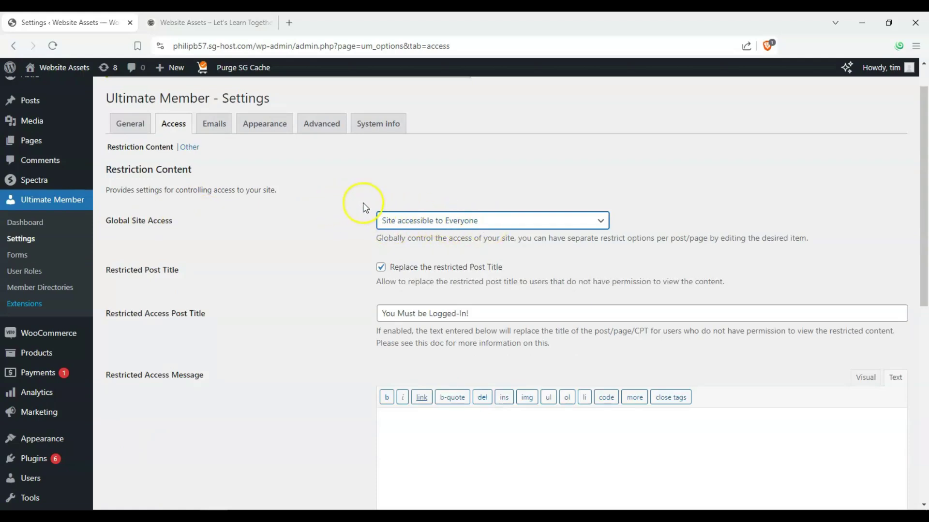
left_click(414, 220)
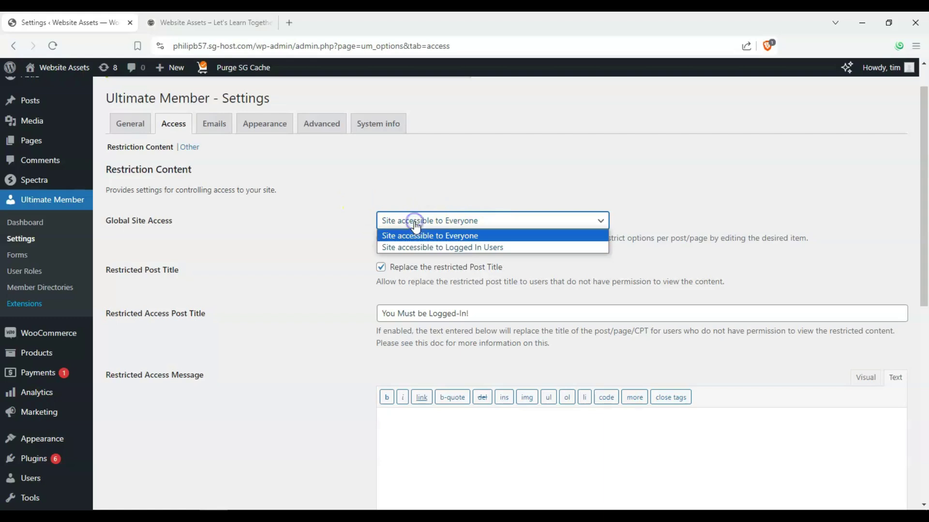
left_click(438, 251)
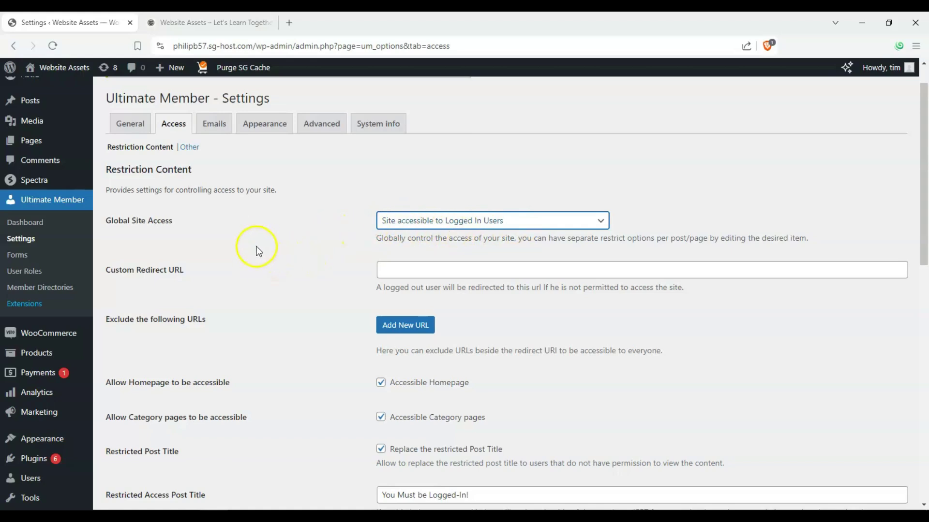
- Leave the custom redirect URL empty and keep Accessible Homepage enabled
scroll(240, 222, "down", 3)
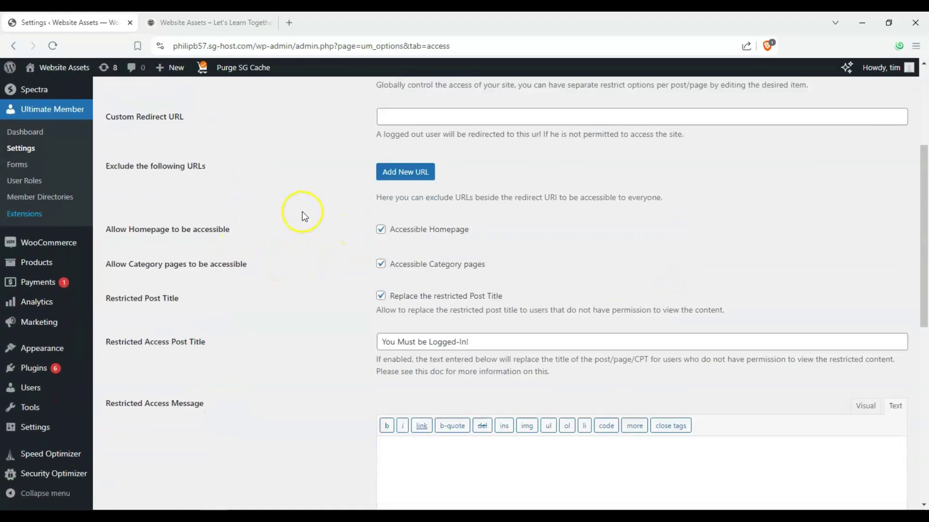
scroll(332, 213, "up", 2)
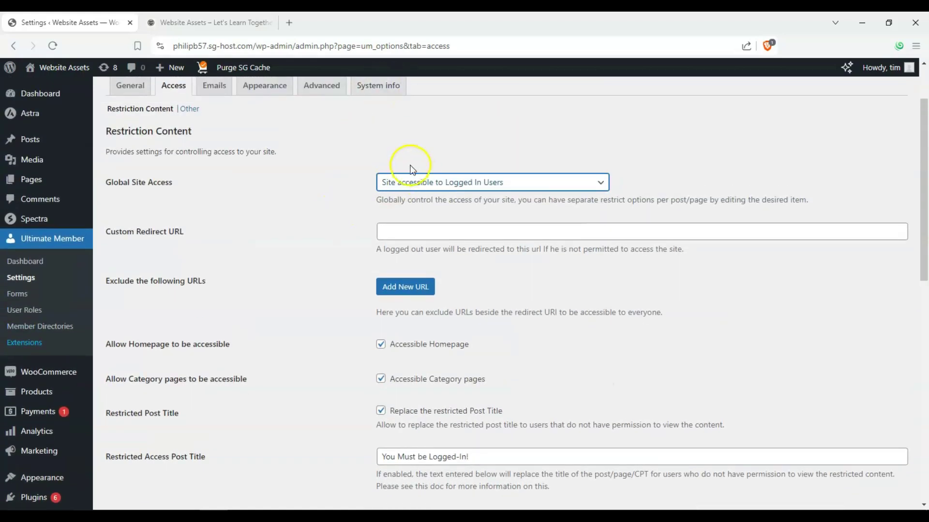
left_click(145, 233)
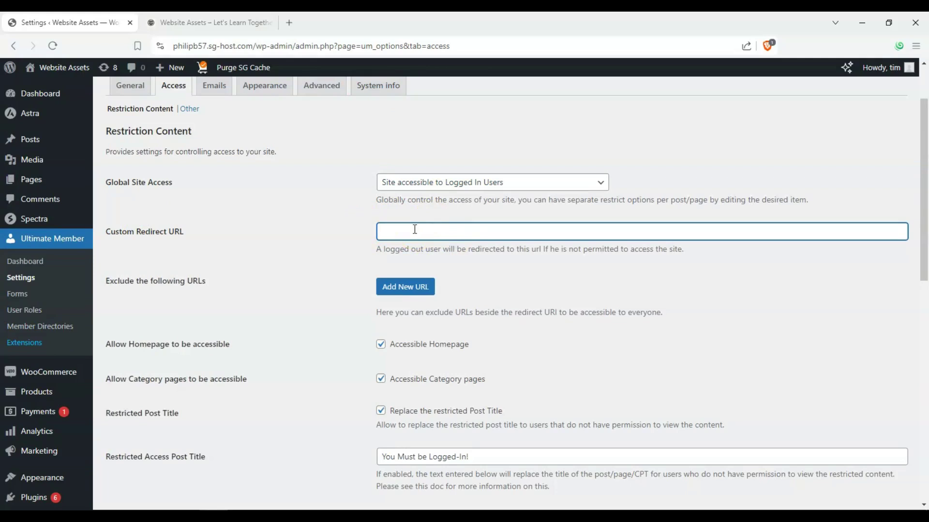
scroll(415, 230, "down", 2)
scroll(180, 226, "down", 2)
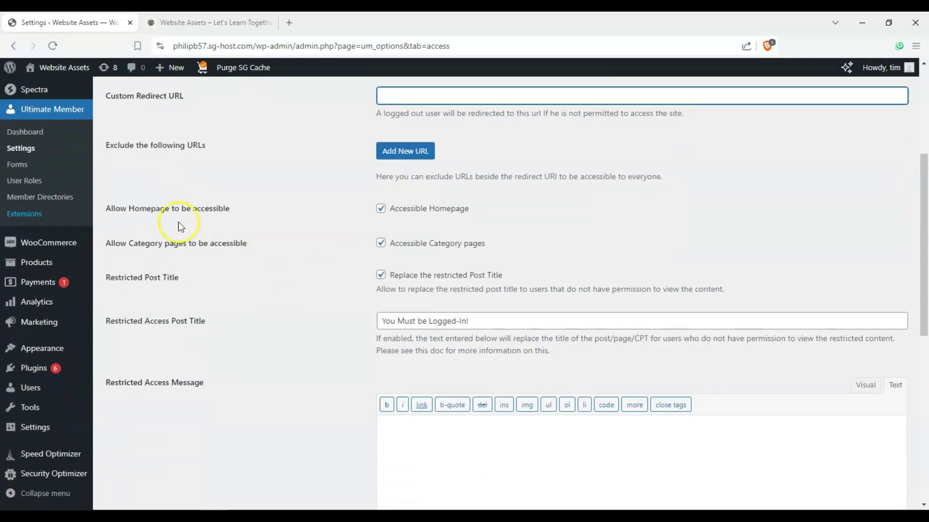
left_click_drag(130, 208, 214, 208)
left_click(214, 202)
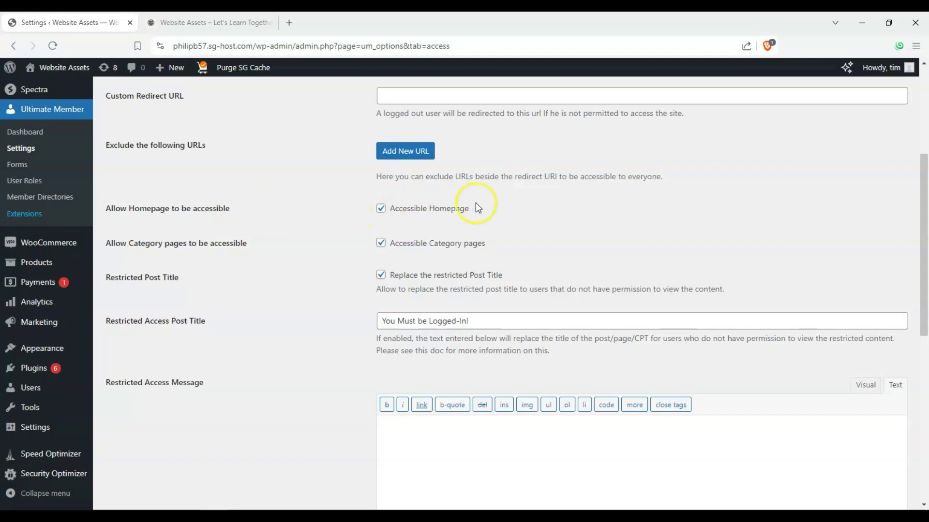
- Uncheck Accessible Category pages and retitle restricted posts 'You Must Be Logged-In to View this area!'
left_click(381, 243)
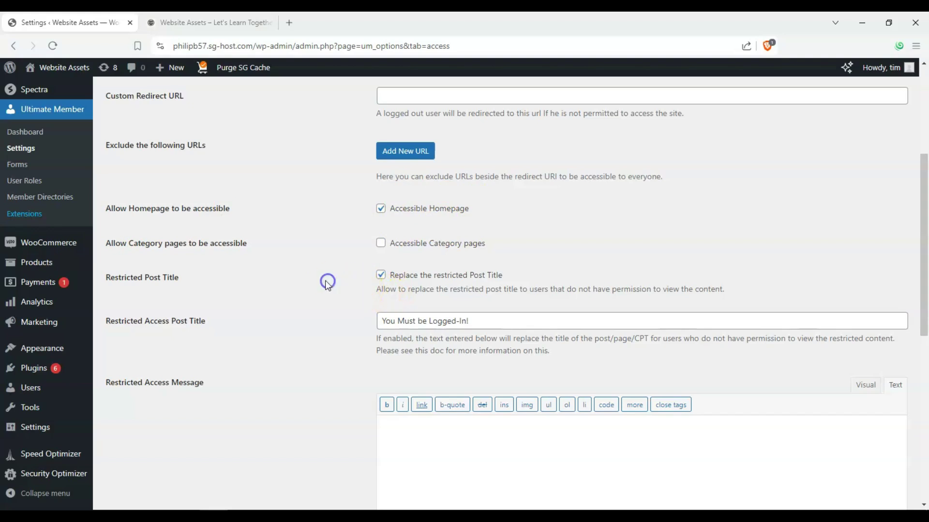
triple_click(114, 321)
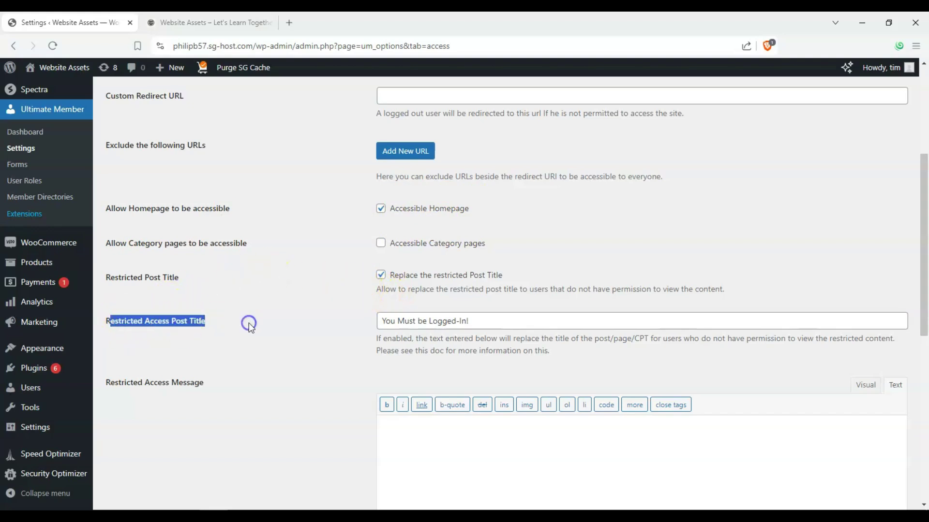
triple_click(438, 321)
left_click(438, 321)
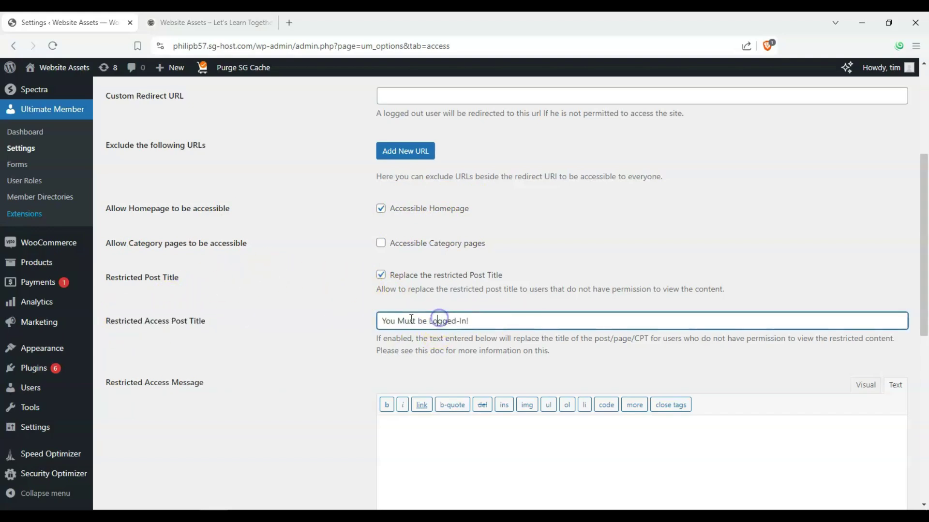
left_click(419, 322)
type("B")
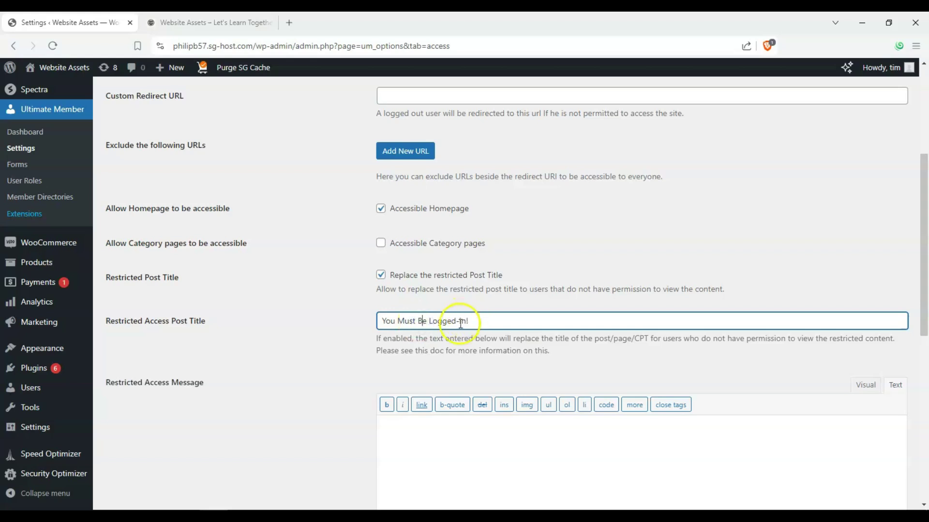
key("BackSpace")
type("to")
type("View this area")
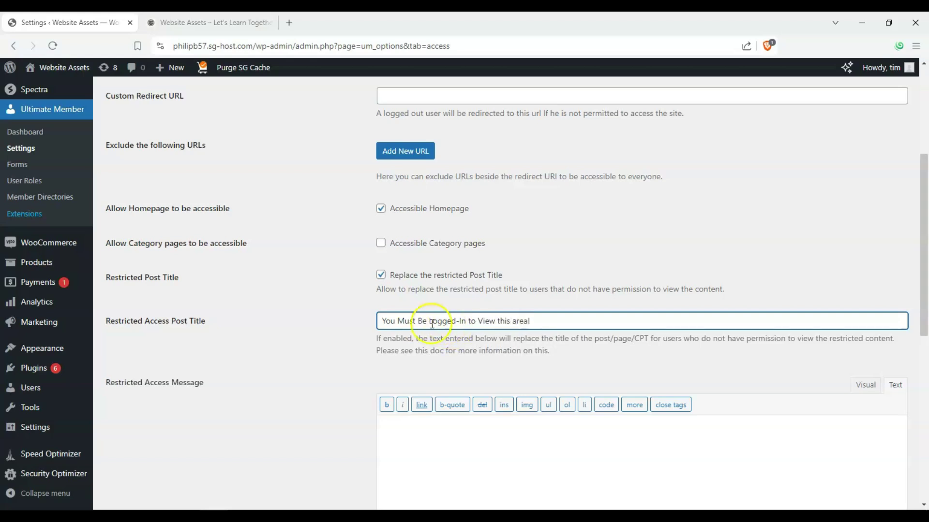
left_click(328, 347)
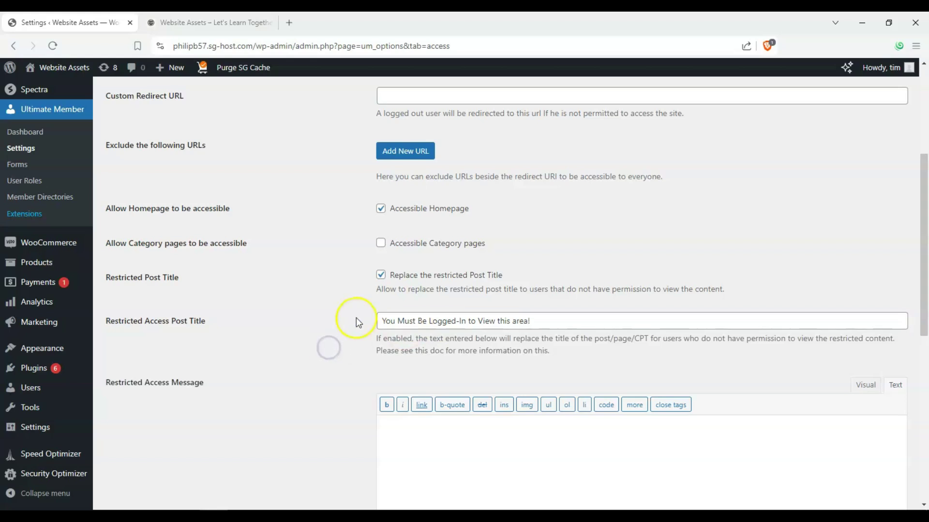
- Save the Access settings and review the updated page
scroll(356, 319, "down", 3)
scroll(276, 170, "down", 2)
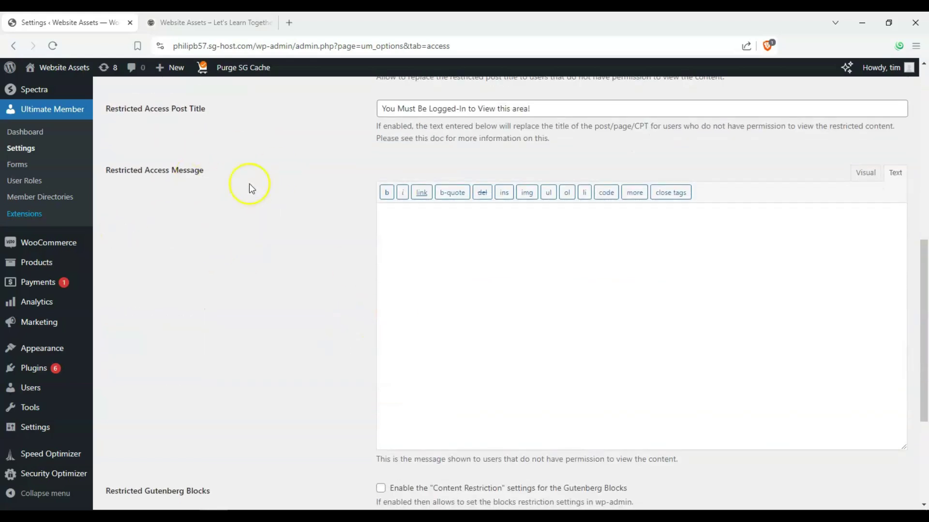
scroll(479, 305, "down", 2)
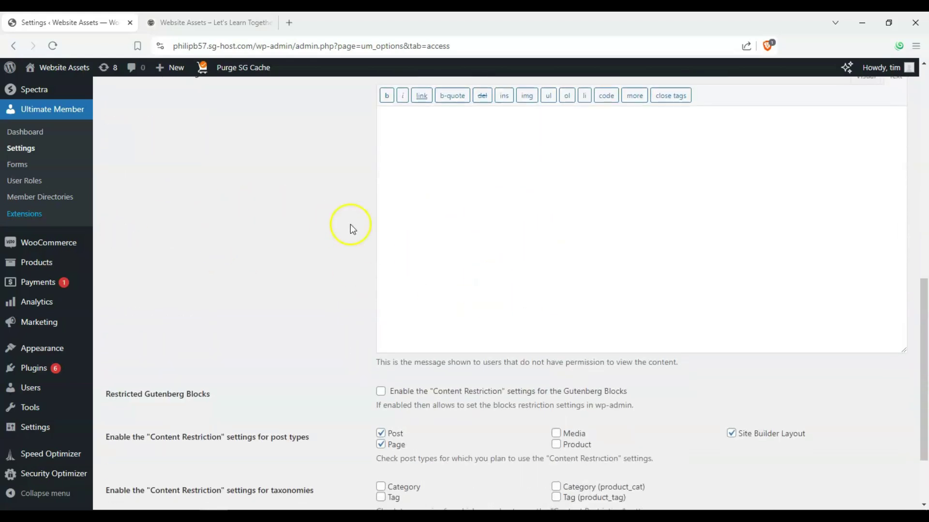
scroll(333, 212, "down", 2)
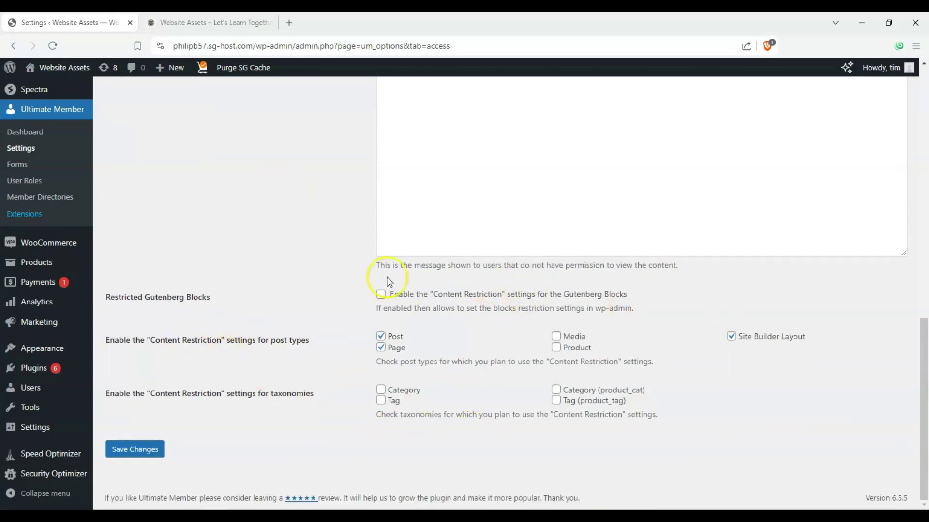
left_click(140, 442)
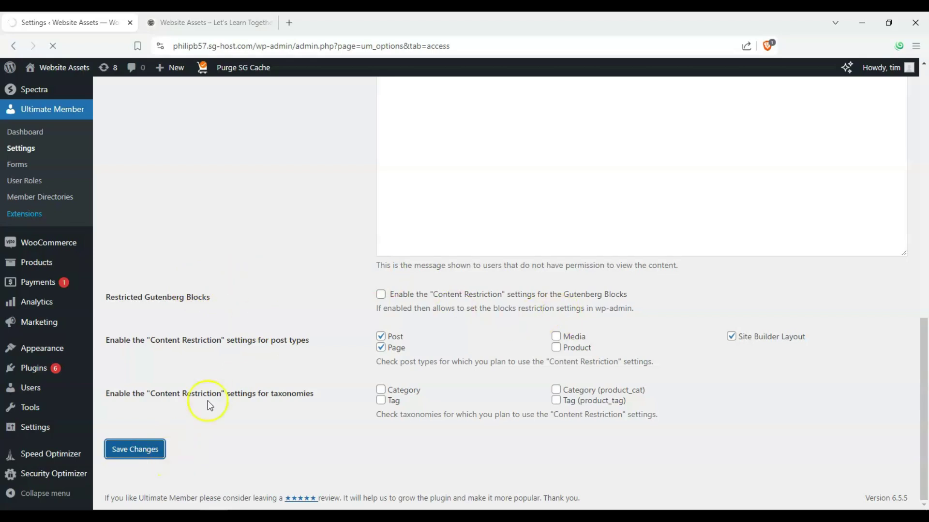
scroll(300, 327, "up", 7)
scroll(298, 326, "up", 3)
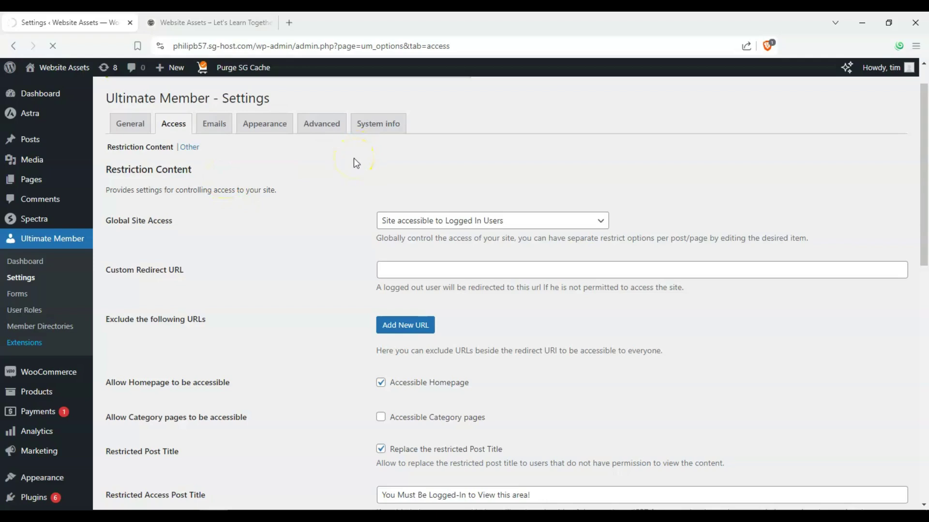
scroll(349, 169, "down", 2)
scroll(382, 198, "up", 2)
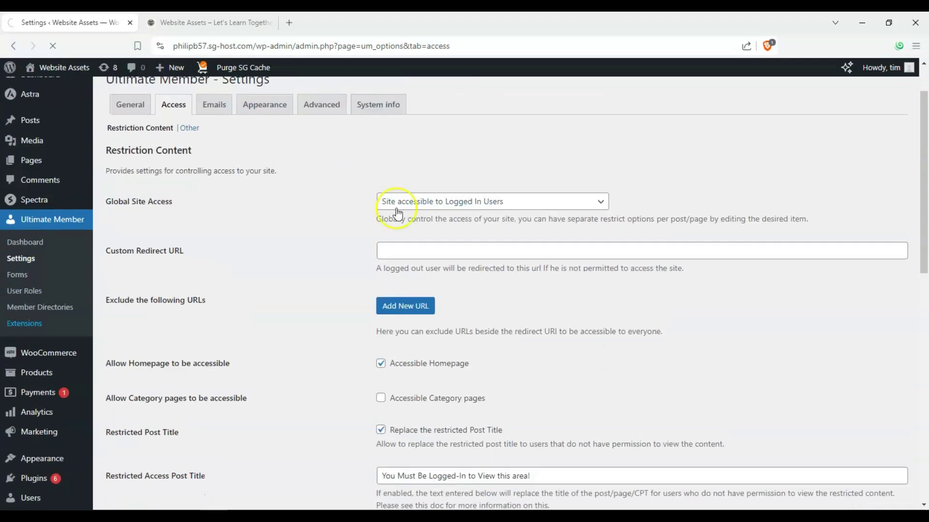
scroll(348, 159, "down", 10)
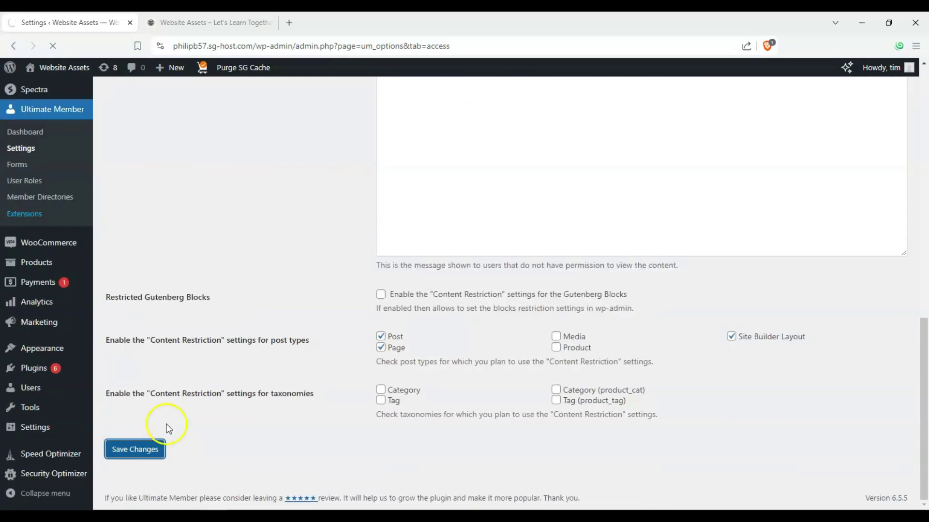
scroll(321, 223, "up", 2)
scroll(222, 271, "down", 2)
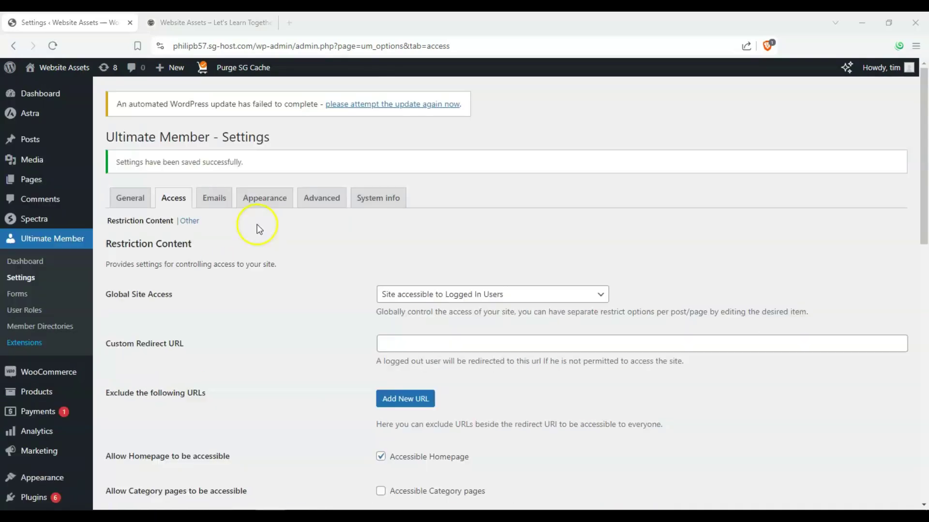
- Look through the Emails, Appearance and Advanced tabs, ending on Appearance's 1000px/600px profile settings
left_click(215, 209)
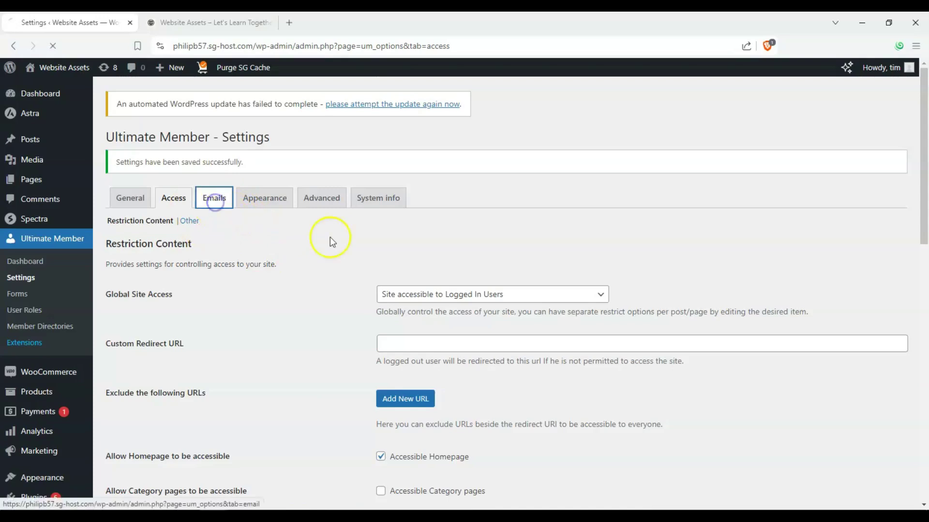
scroll(228, 235, "down", 2)
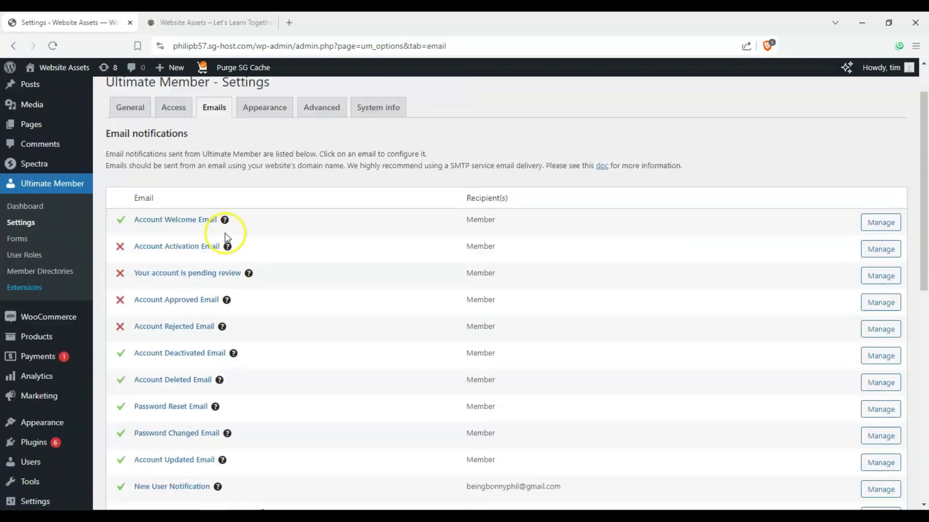
scroll(176, 208, "up", 2)
left_click(237, 171)
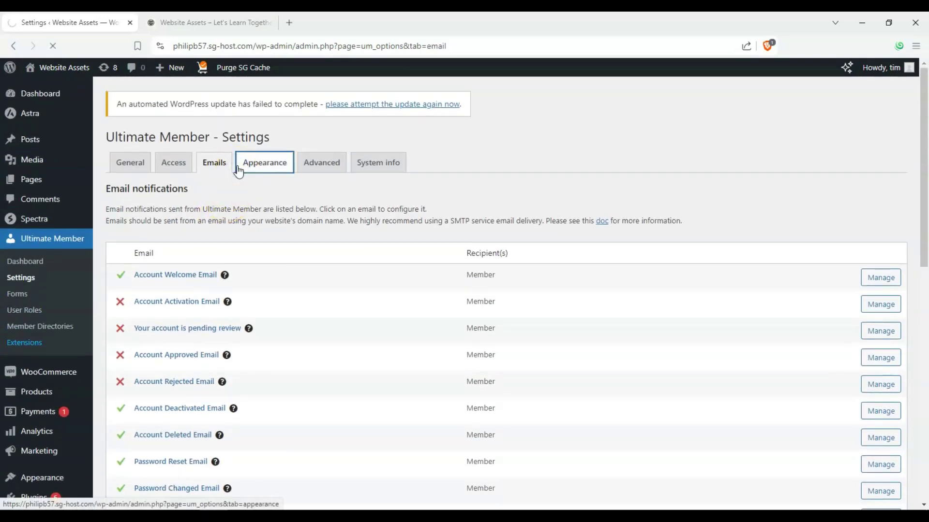
scroll(297, 194, "down", 1)
scroll(297, 194, "up", 1)
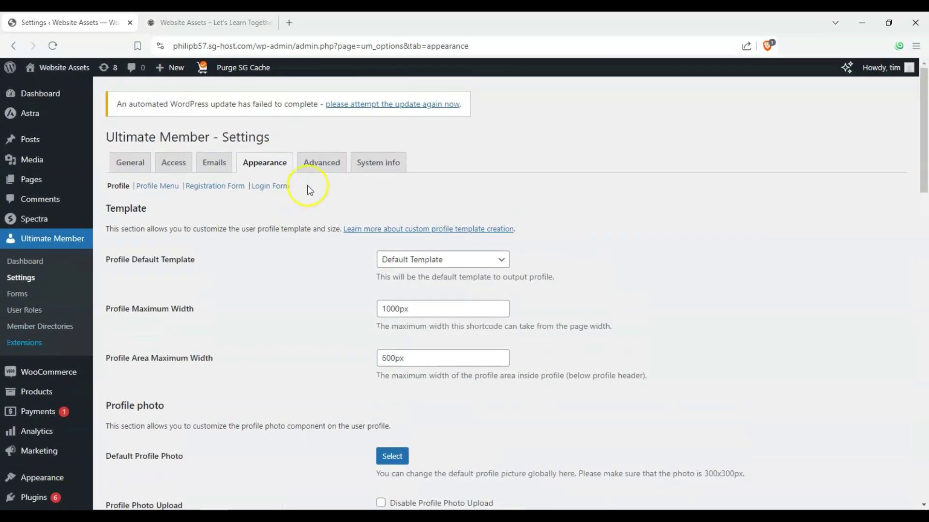
left_click(325, 165)
scroll(277, 224, "down", 3)
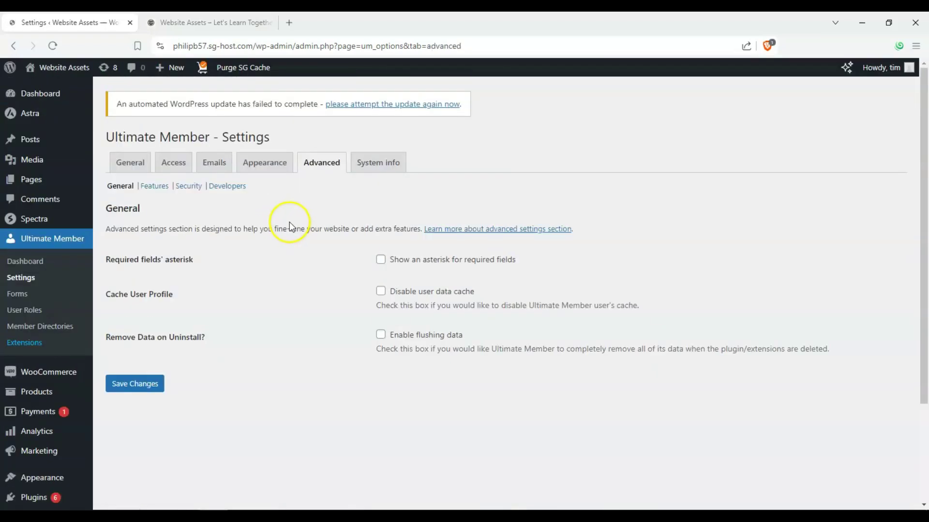
left_click(292, 157)
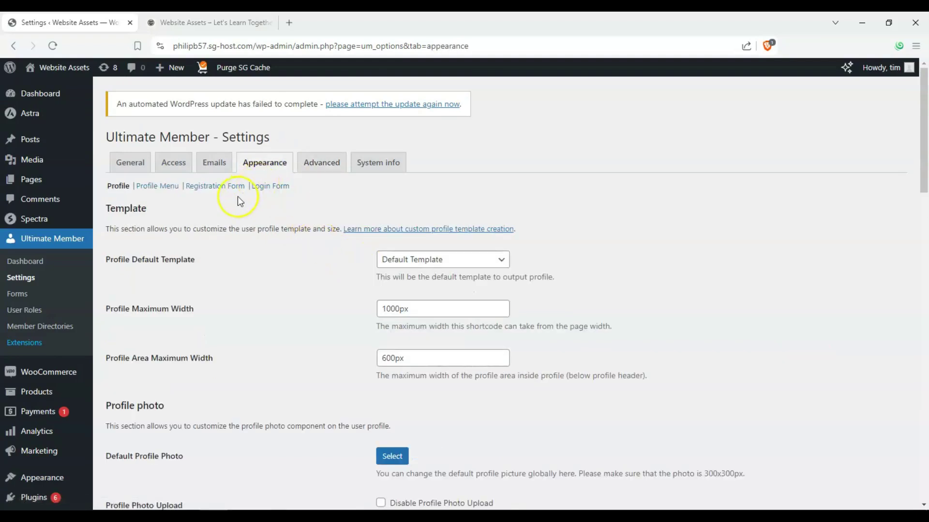
- Change the registration form's primary button text from Register to 'Create Account' and save
left_click(223, 187)
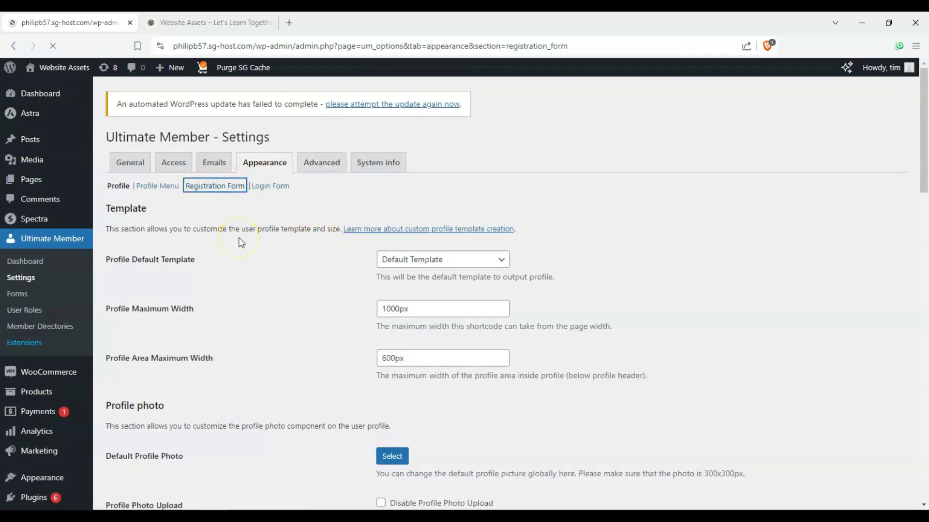
scroll(260, 239, "down", 5)
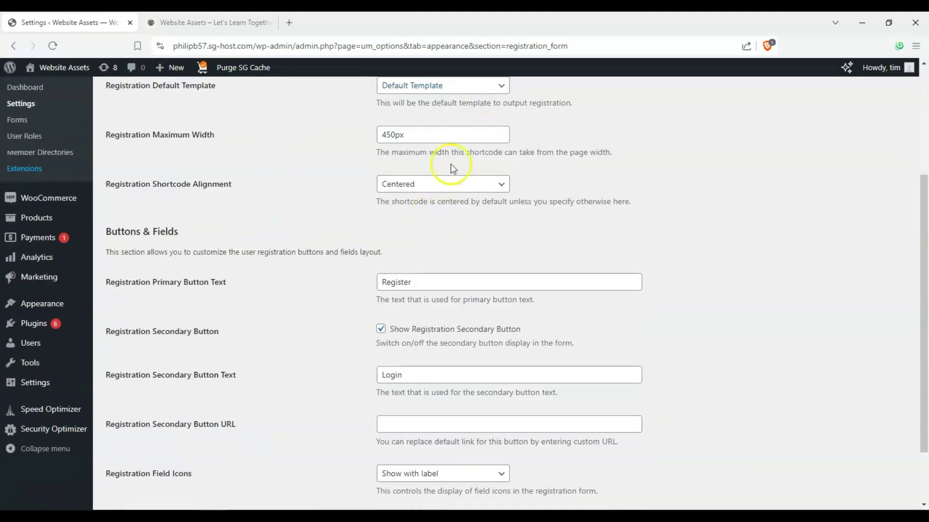
scroll(380, 186, "down", 1)
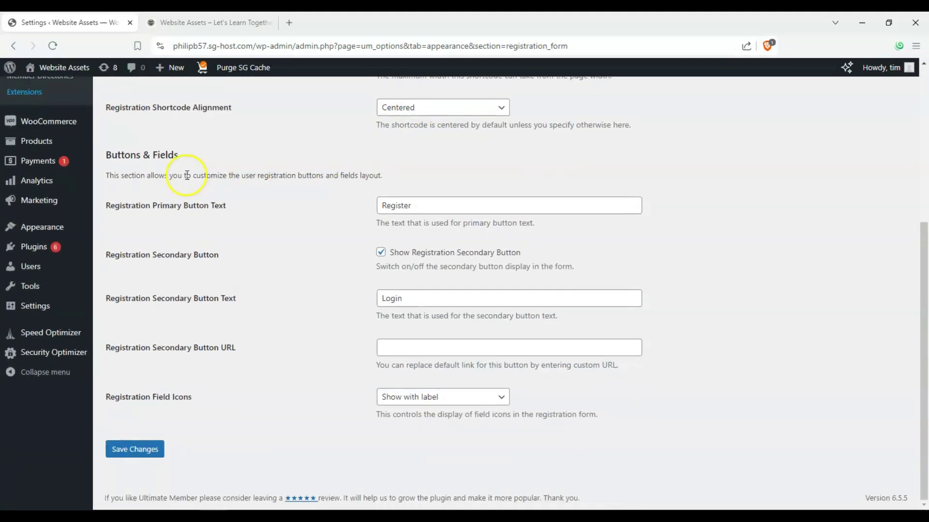
double_click(472, 211)
mouse_move(77, 209)
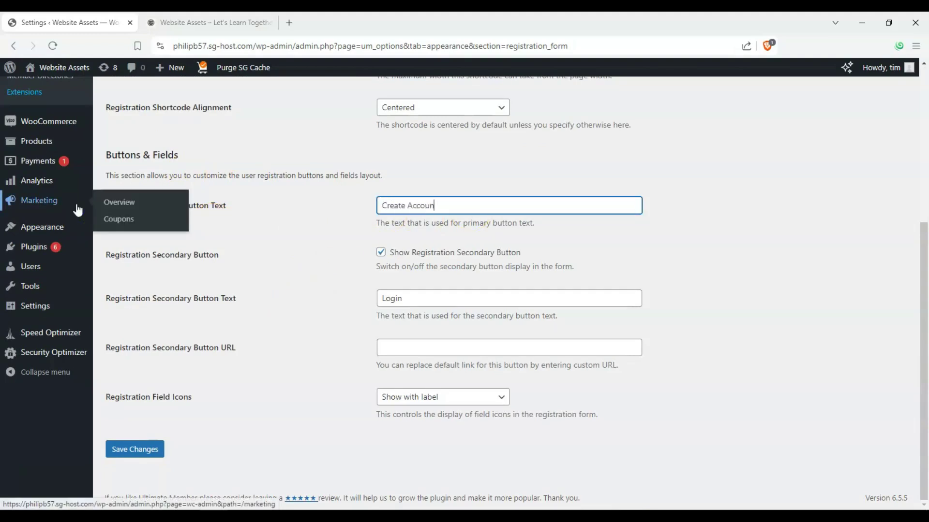
left_click(269, 170)
scroll(222, 235, "up", 4)
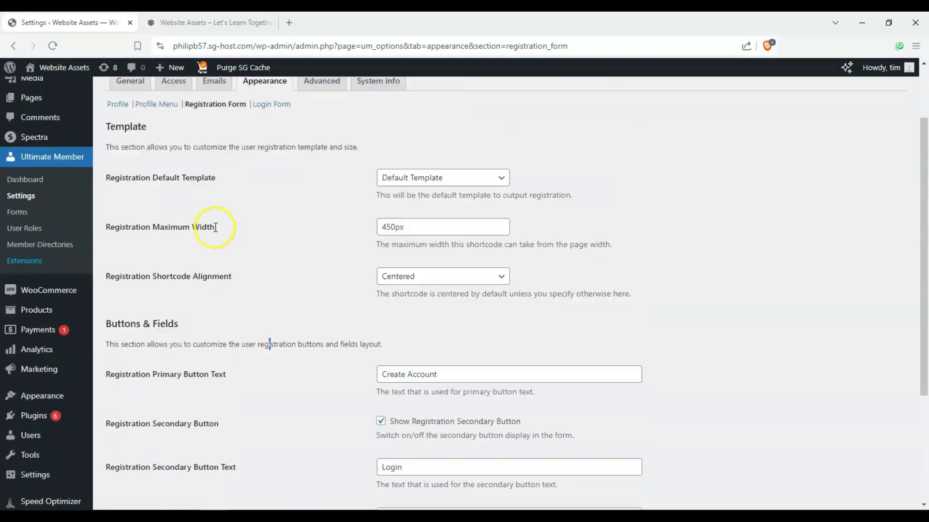
scroll(218, 227, "down", 4)
left_click(131, 449)
scroll(221, 366, "up", 4)
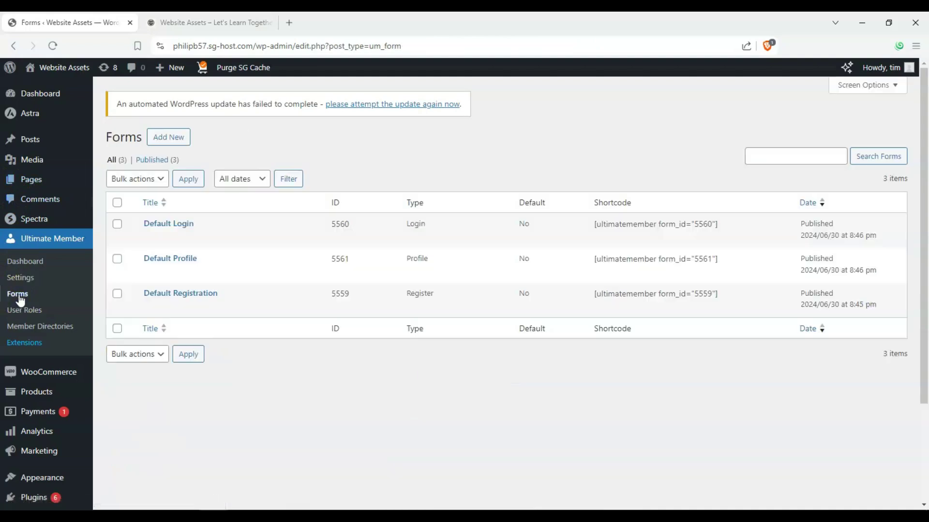
- Open the Default Registration form in the Ultimate Member form builder
left_click(151, 308)
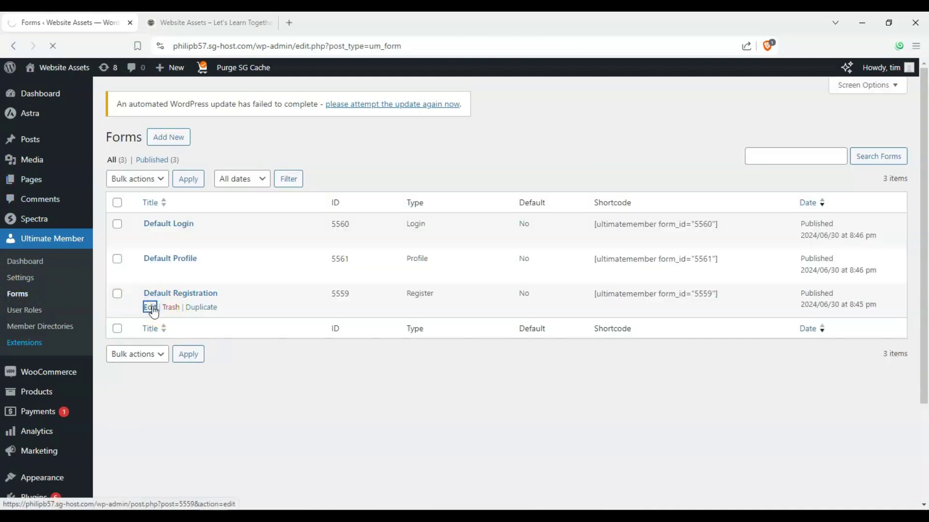
scroll(152, 311, "down", 3)
left_click(157, 312)
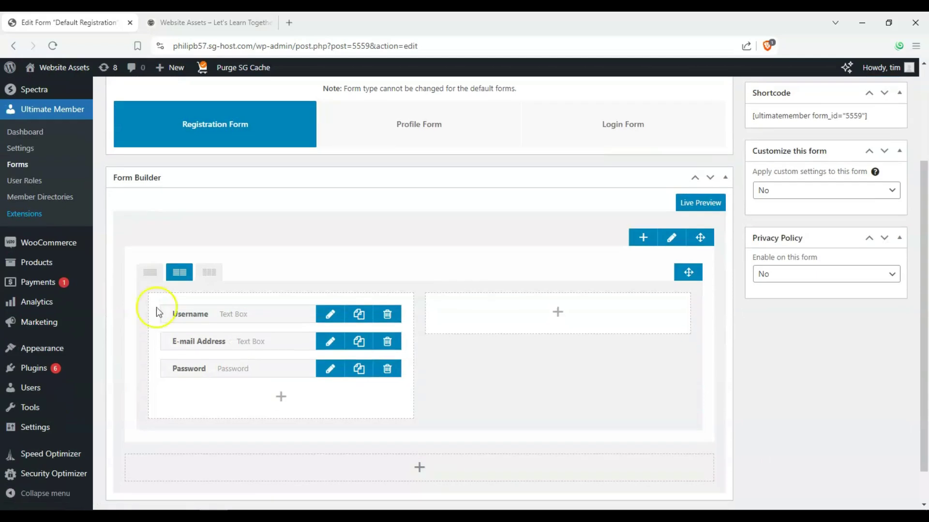
scroll(287, 218, "up", 1)
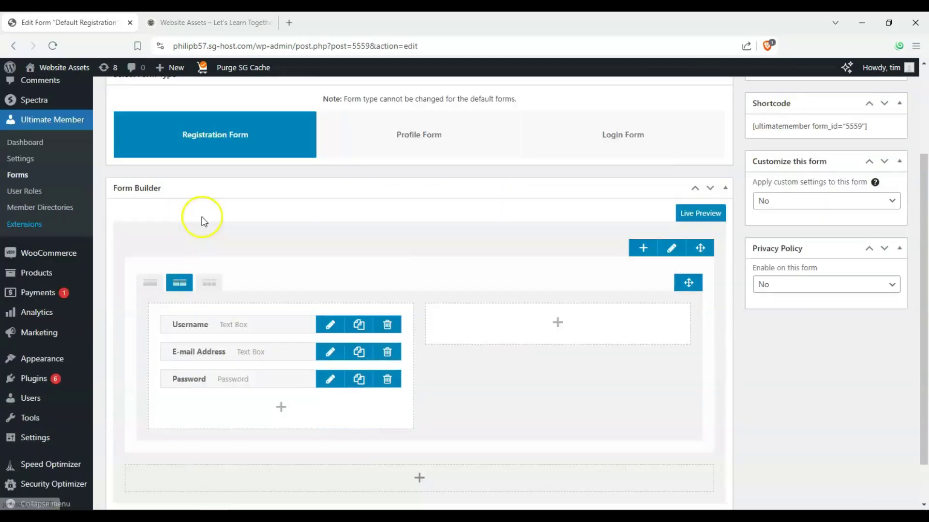
scroll(202, 215, "down", 1)
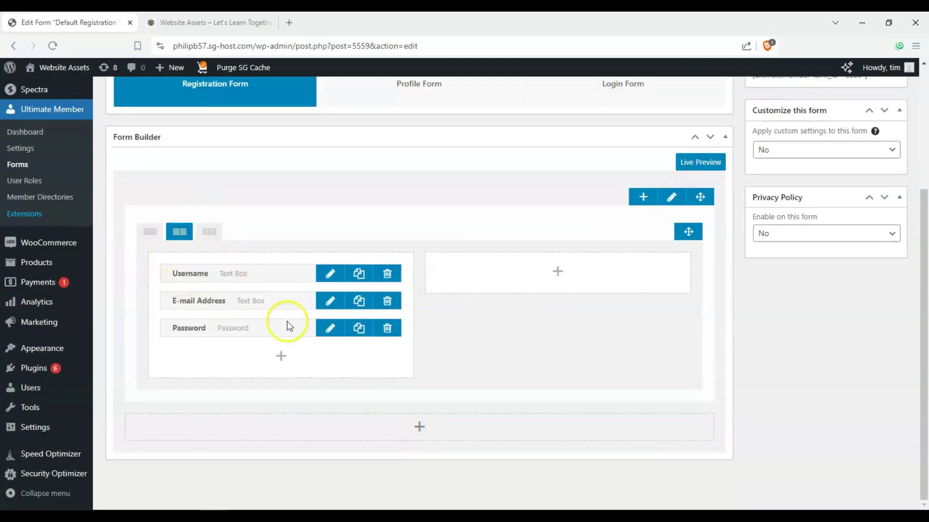
- Add Country, Instagram and First Name fields below Password
left_click(281, 356)
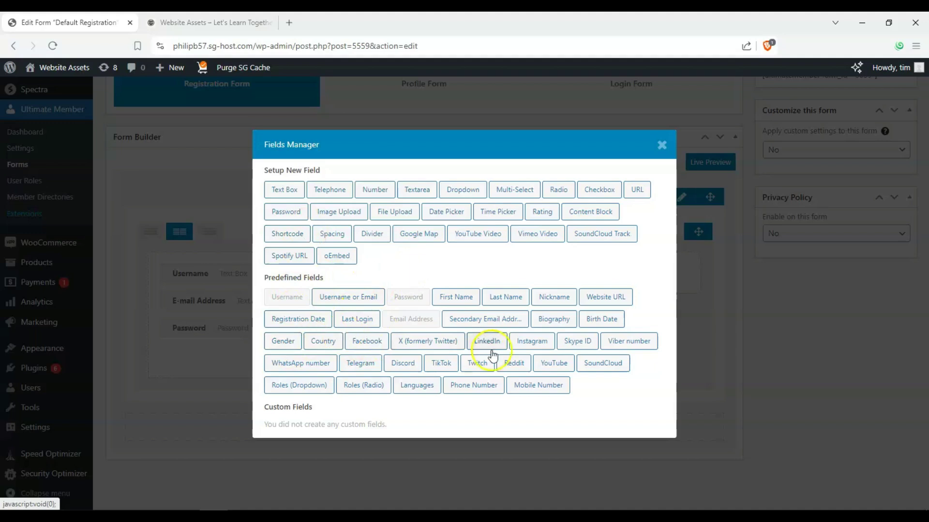
left_click(332, 341)
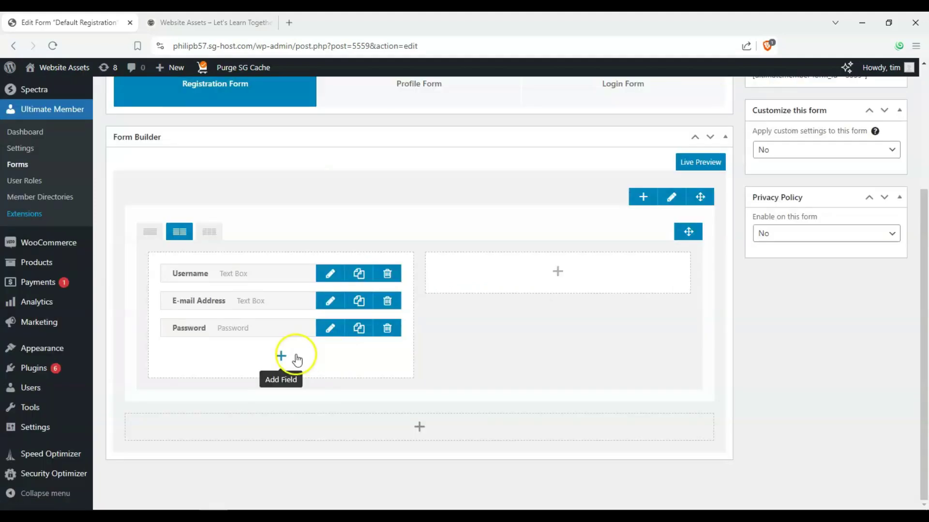
left_click(281, 356)
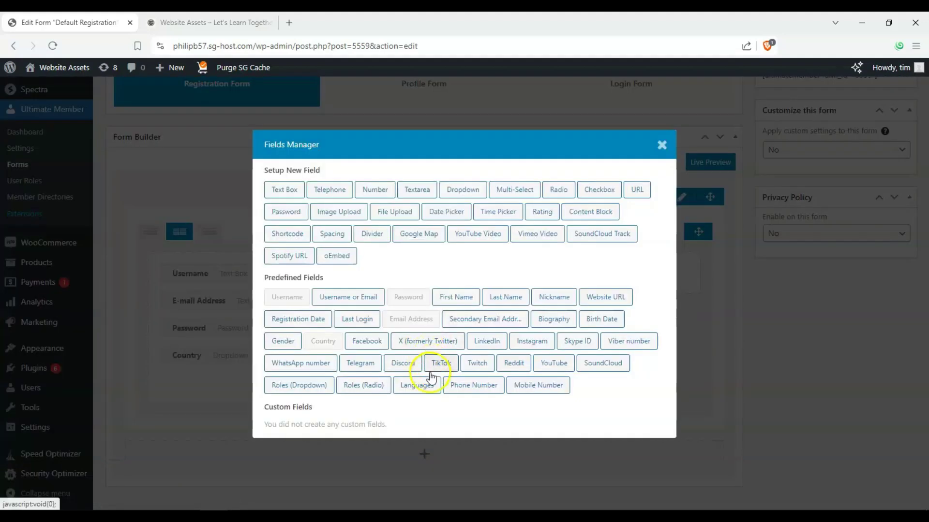
left_click(525, 362)
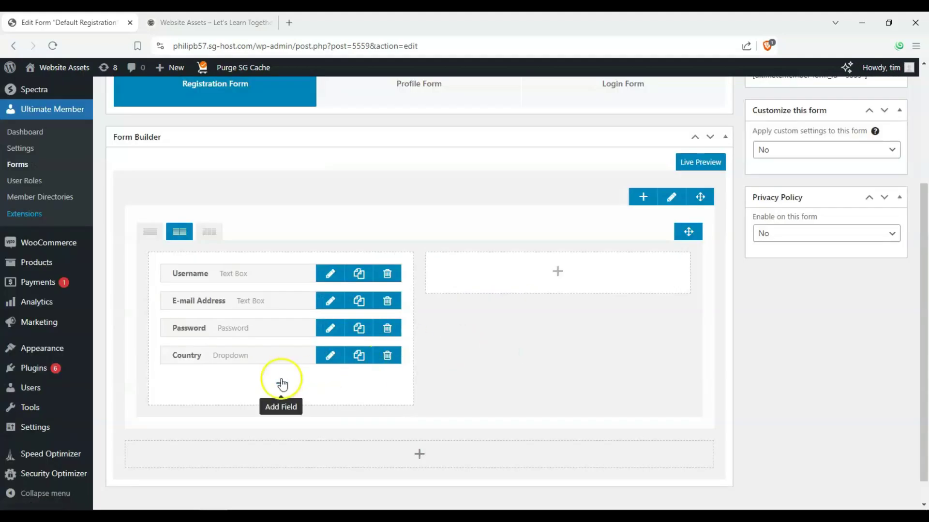
left_click(281, 381)
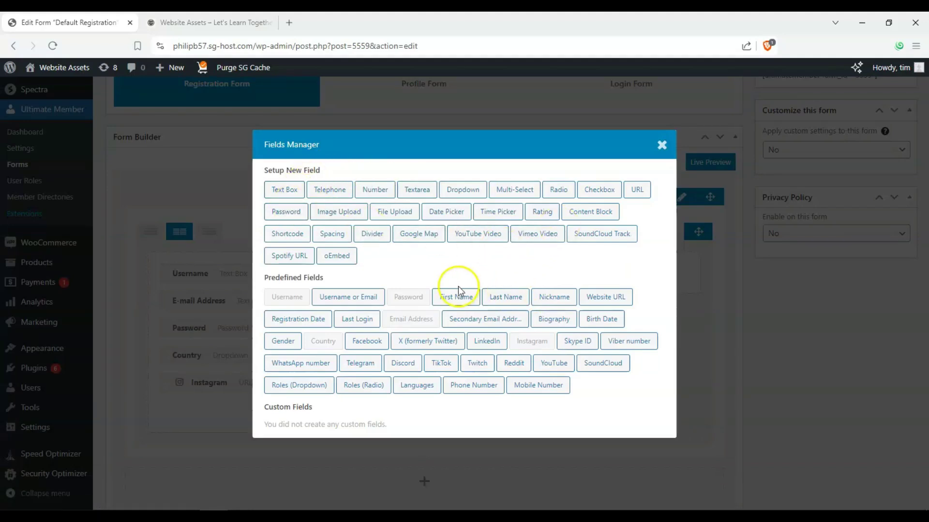
left_click(518, 299)
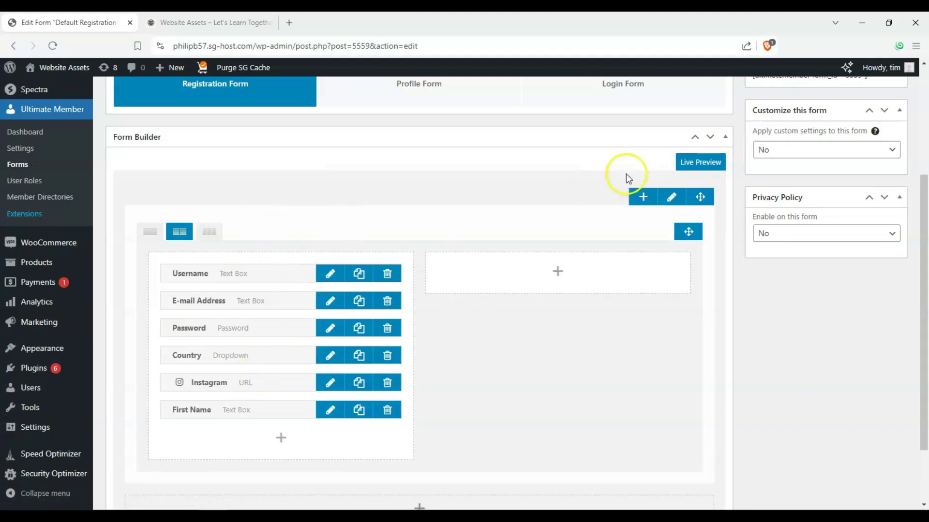
left_click(686, 163)
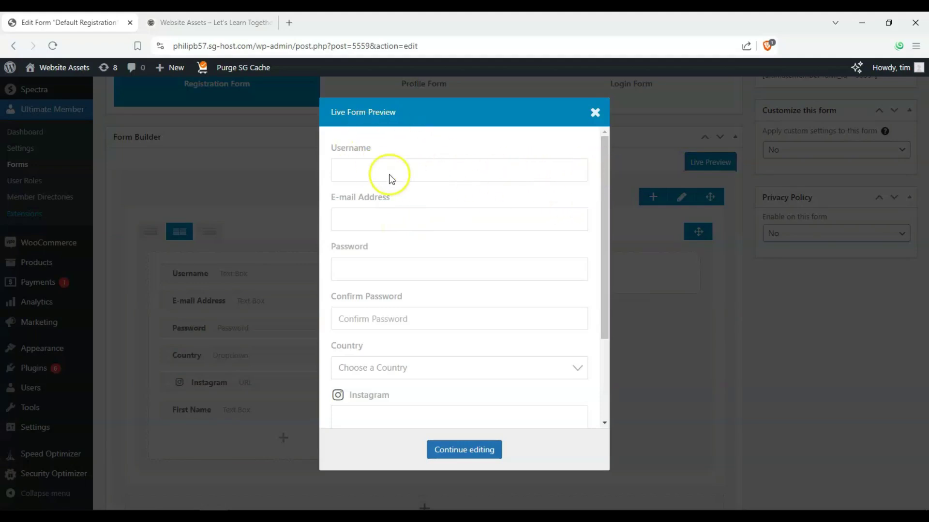
left_click_drag(603, 214, 595, 290)
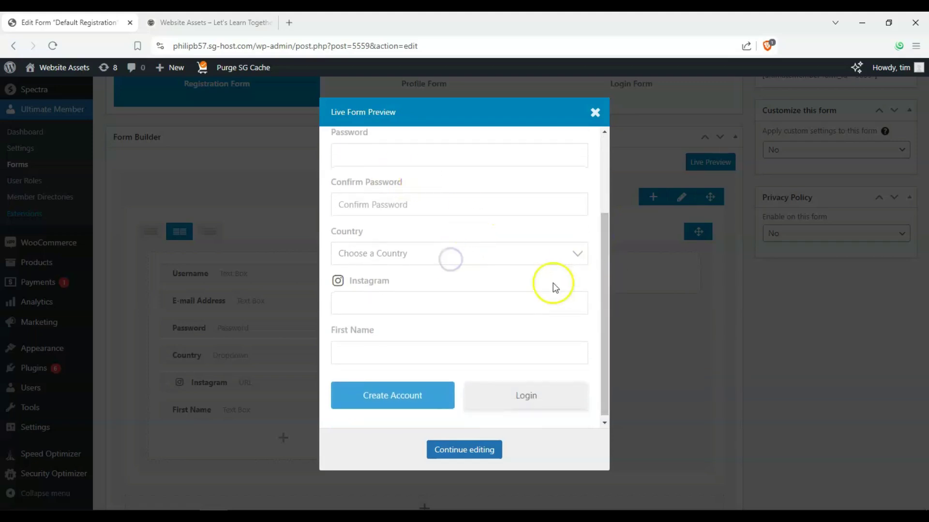
scroll(435, 252, "down", 1)
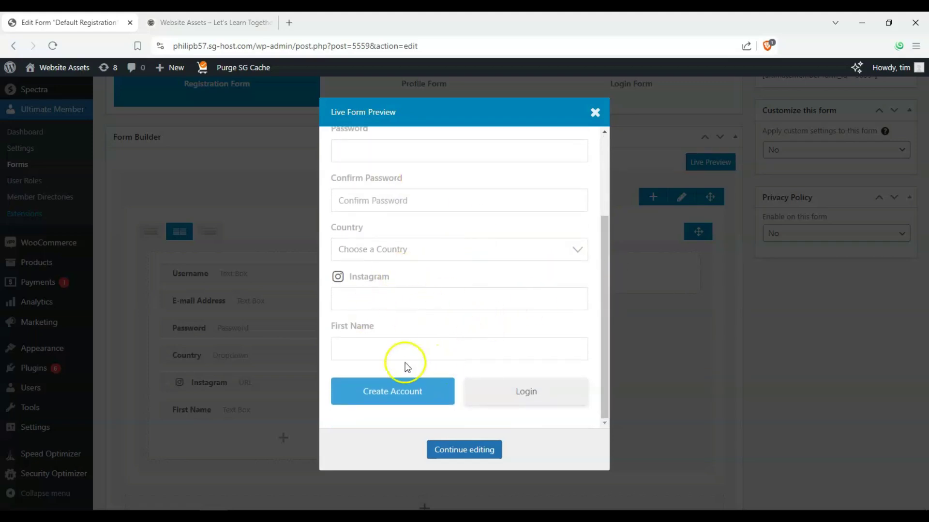
left_click(595, 113)
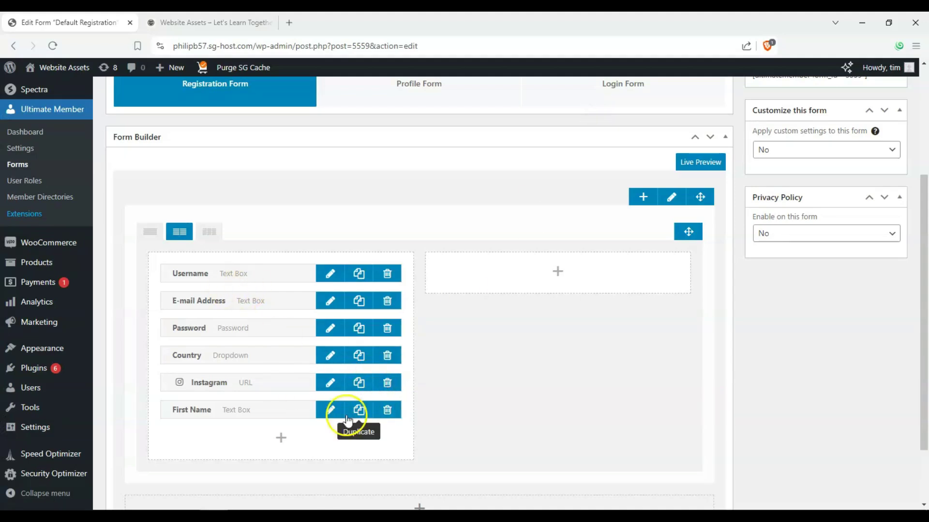
- Delete the First Name, Instagram and other added fields from the registration form
left_click(387, 410)
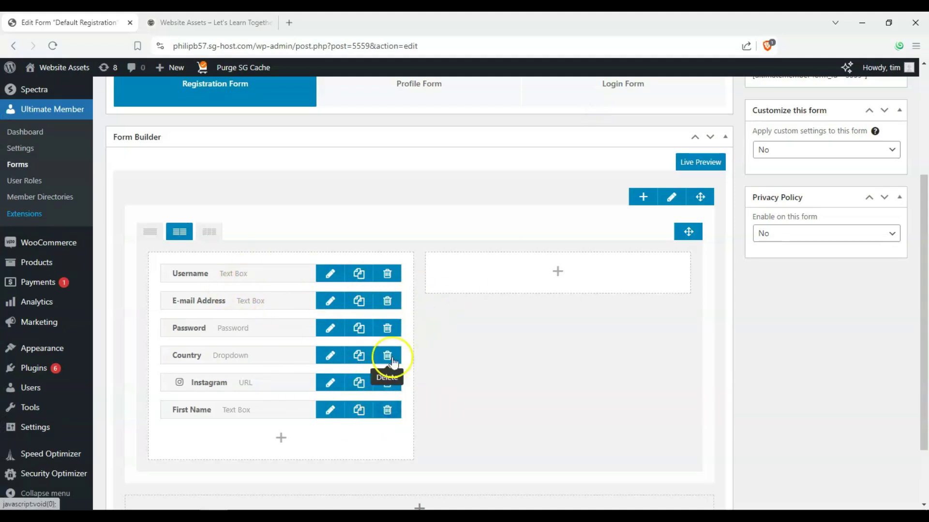
left_click(394, 386)
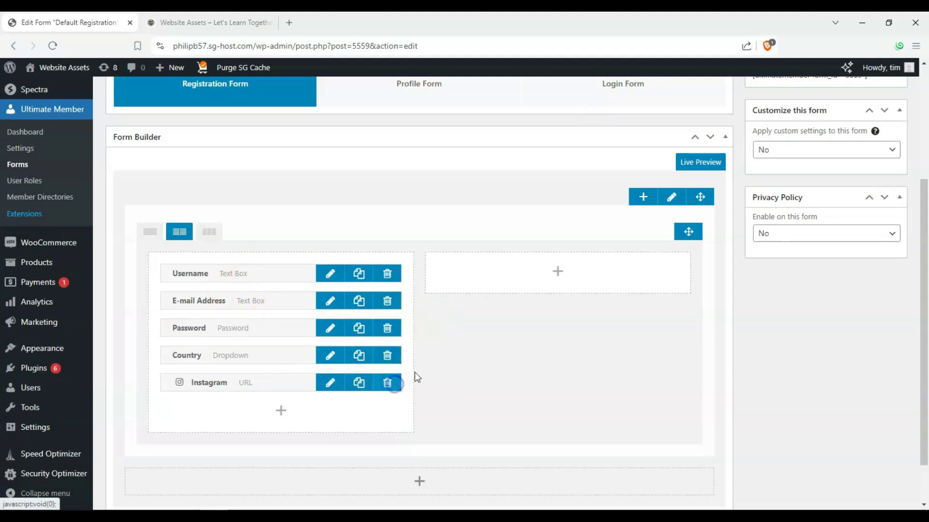
left_click(390, 357)
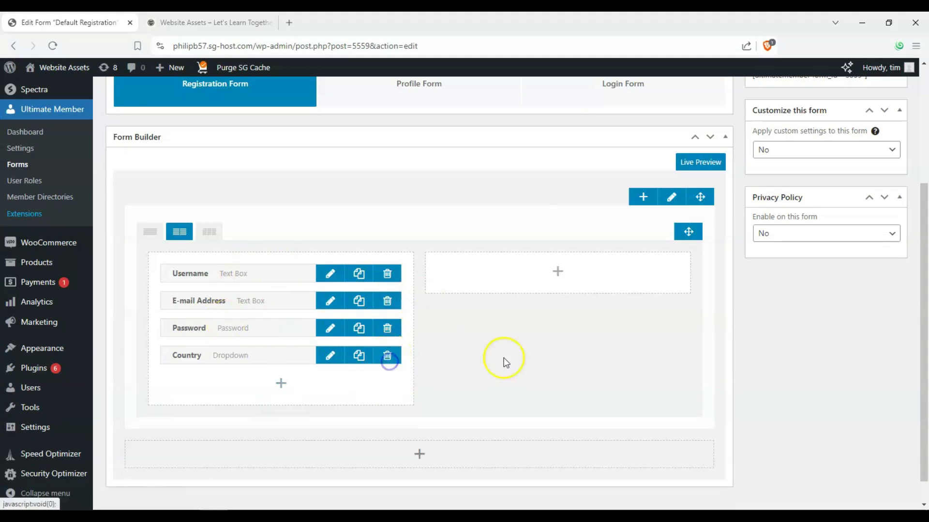
left_click(388, 363)
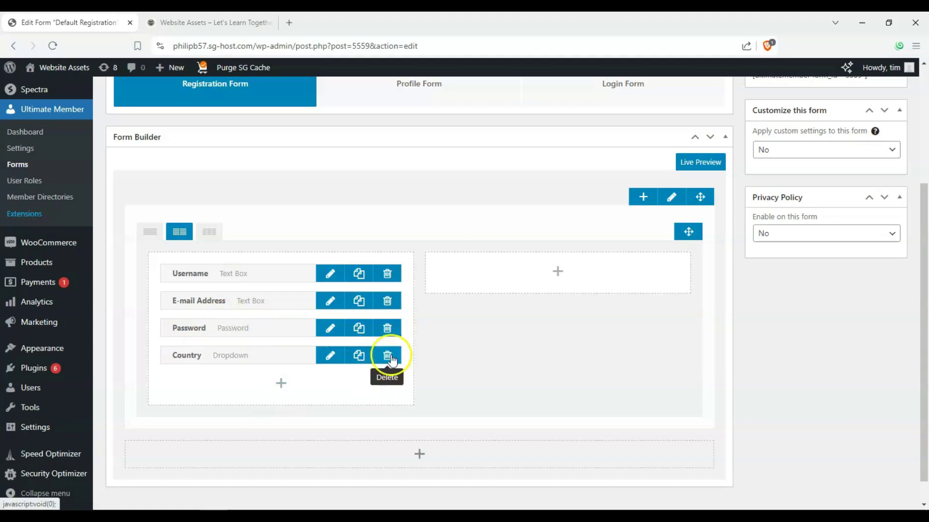
scroll(457, 339, "down", 1)
left_click(387, 328)
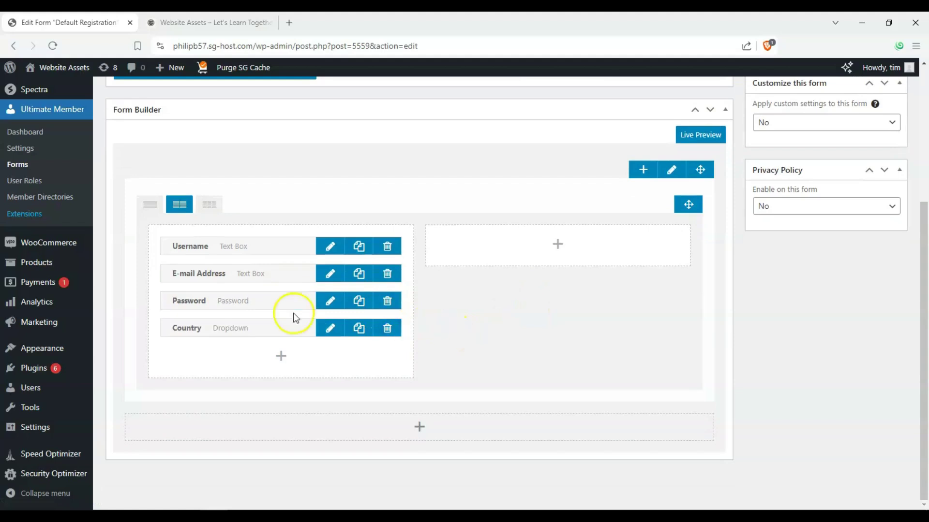
- Remove the Country field and make the form row one full-width column
scroll(356, 346, "up", 1)
left_click_drag(280, 346, 578, 262)
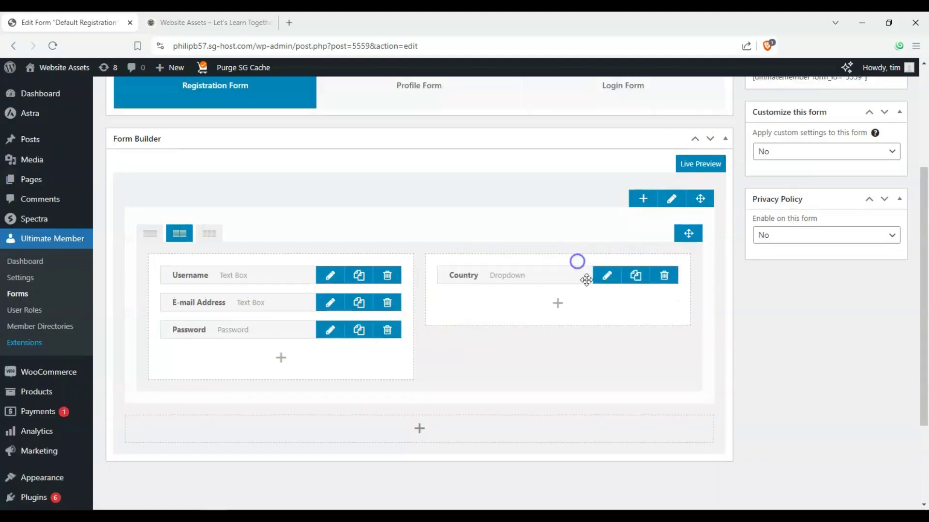
left_click(665, 278)
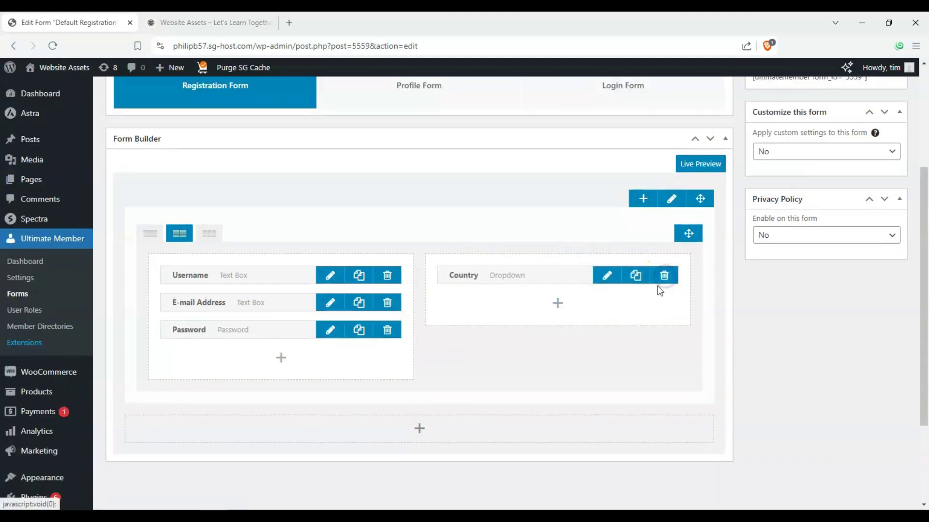
left_click(586, 303)
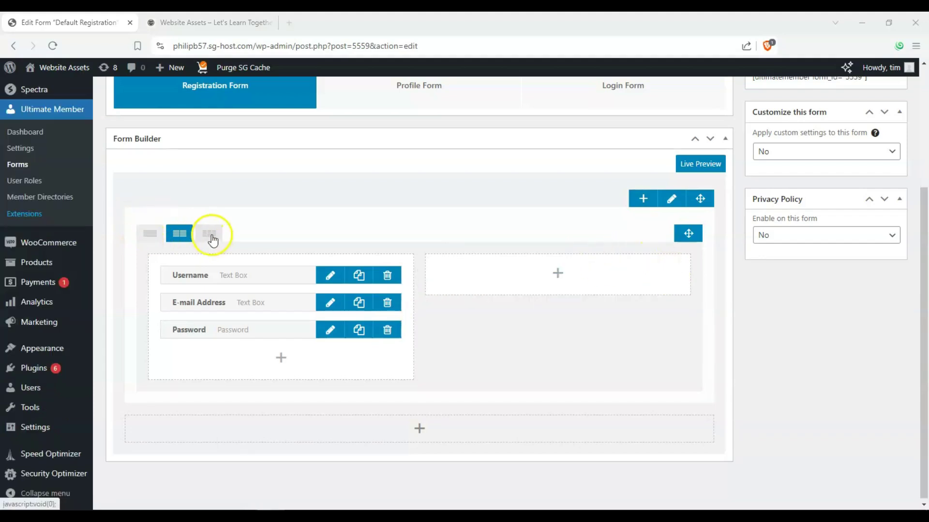
left_click(150, 234)
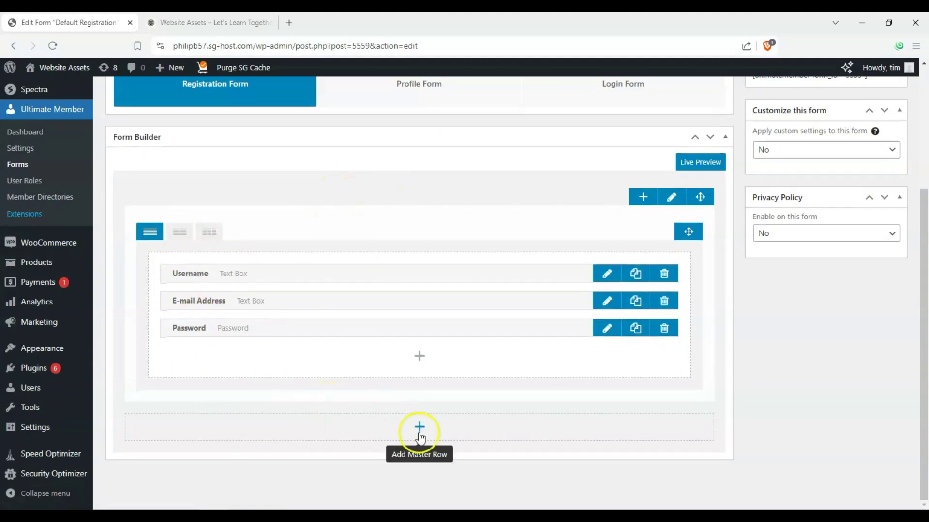
scroll(542, 349, "up", 3)
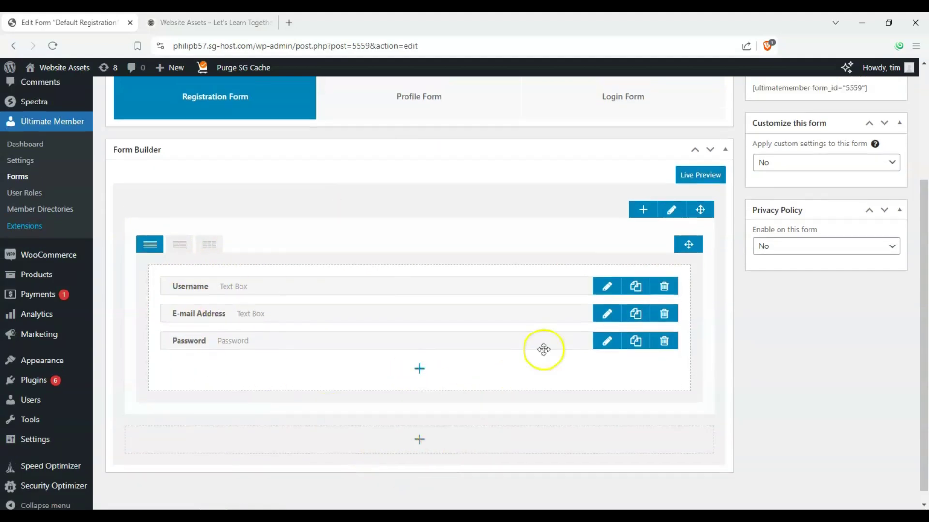
- Leave Apply custom settings set to No on the Default Registration form
left_click(841, 265)
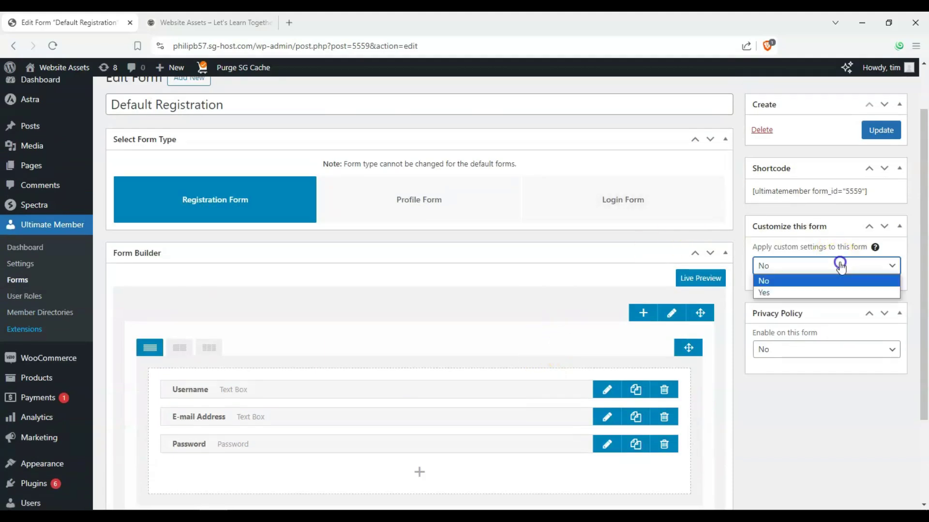
left_click(828, 293)
scroll(828, 292, "down", 3)
left_click(802, 110)
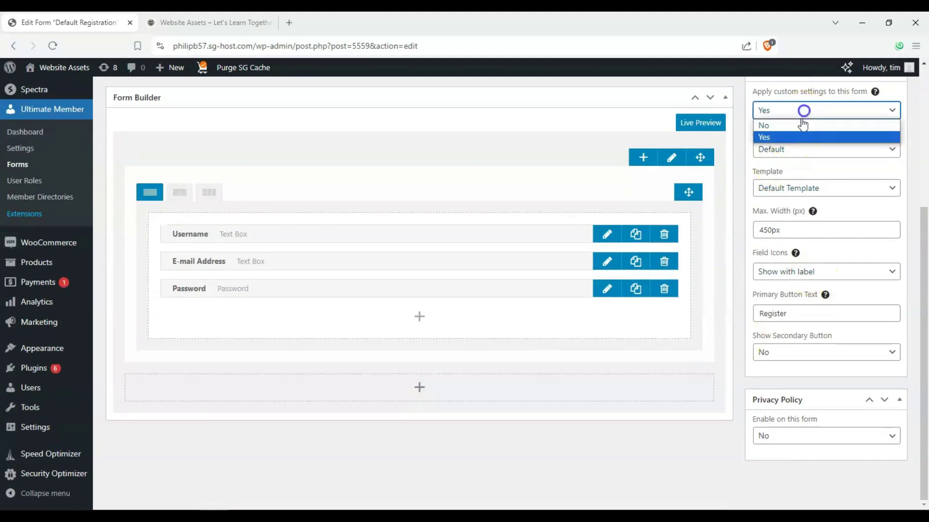
left_click(797, 127)
- Set Privacy Policy Enable to No and update the registration form
left_click(794, 235)
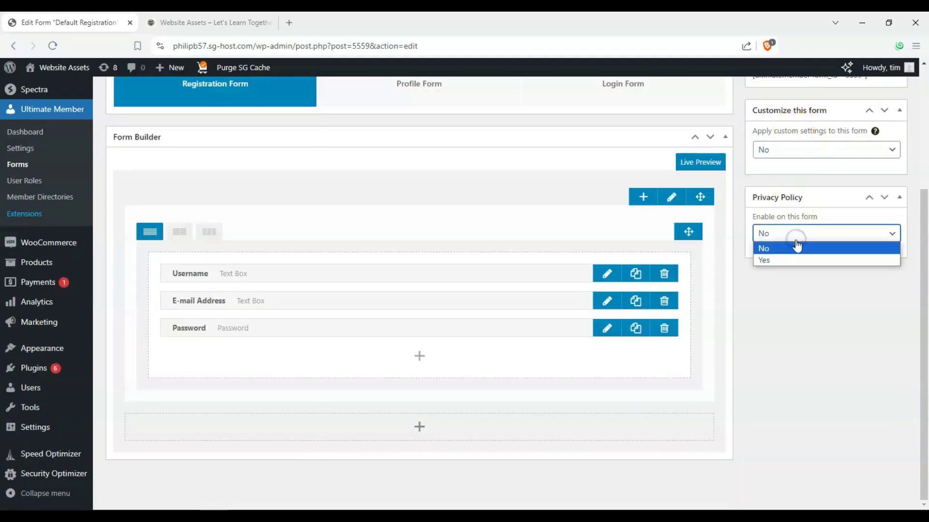
left_click(798, 258)
left_click(809, 272)
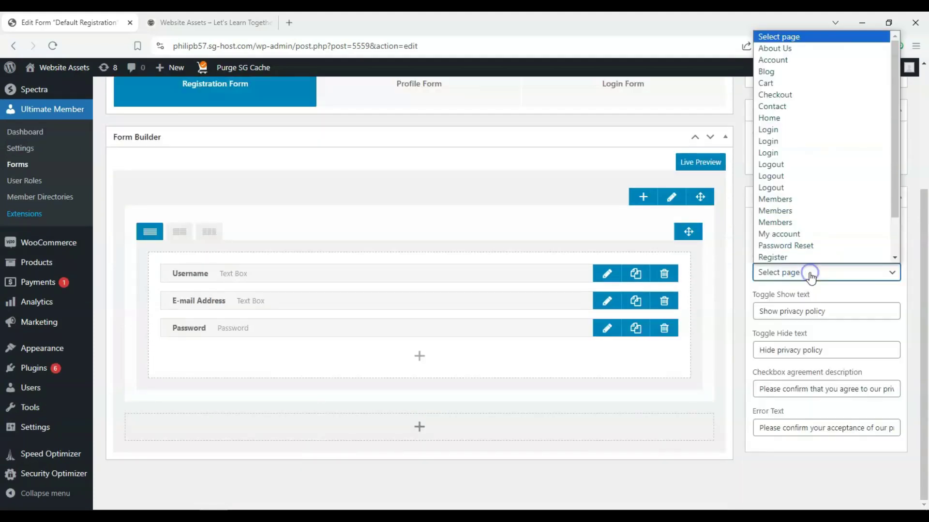
left_click(810, 273)
left_click(813, 234)
left_click(807, 234)
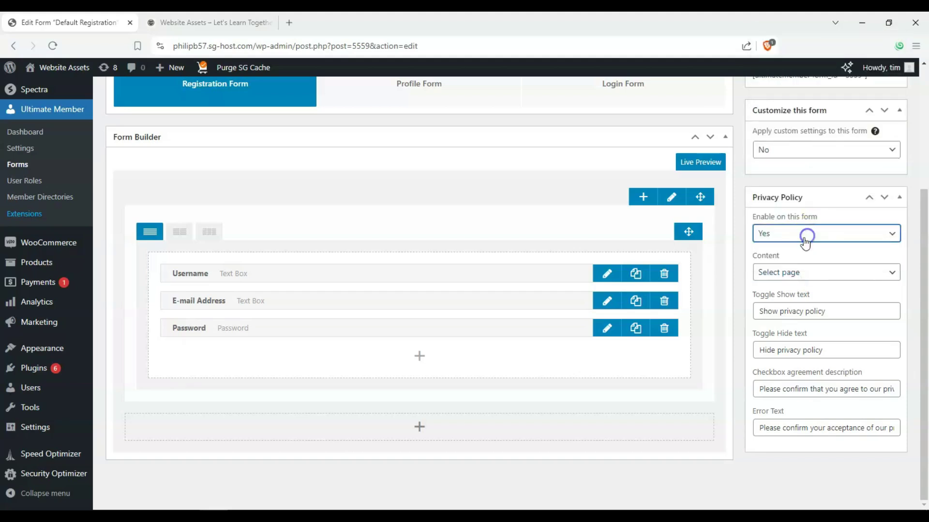
left_click(799, 234)
left_click(798, 260)
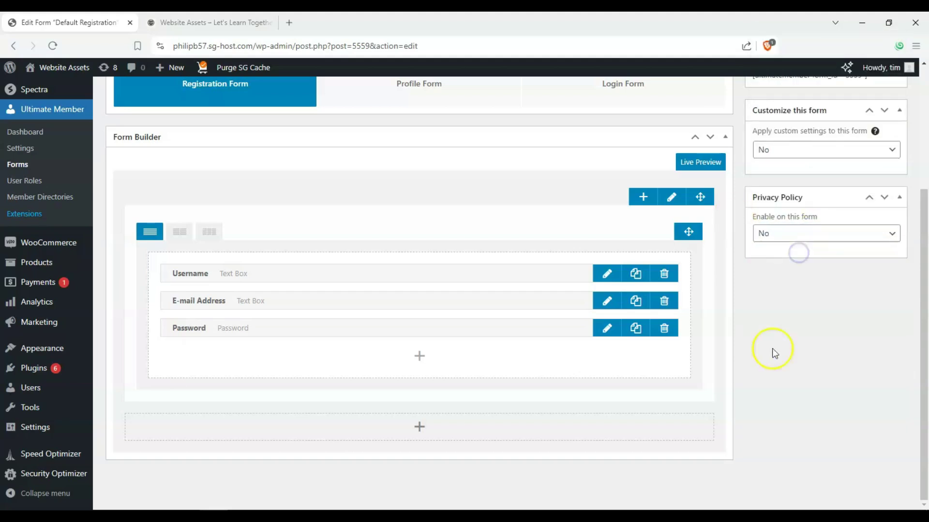
scroll(614, 286, "up", 4)
left_click(876, 190)
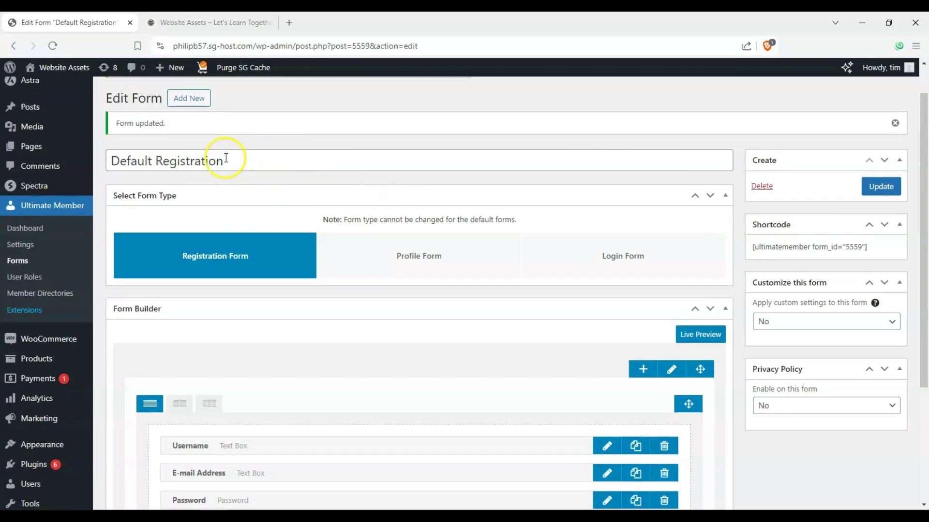
- Update the Register — UM Register page from the Pages list
left_click(41, 147)
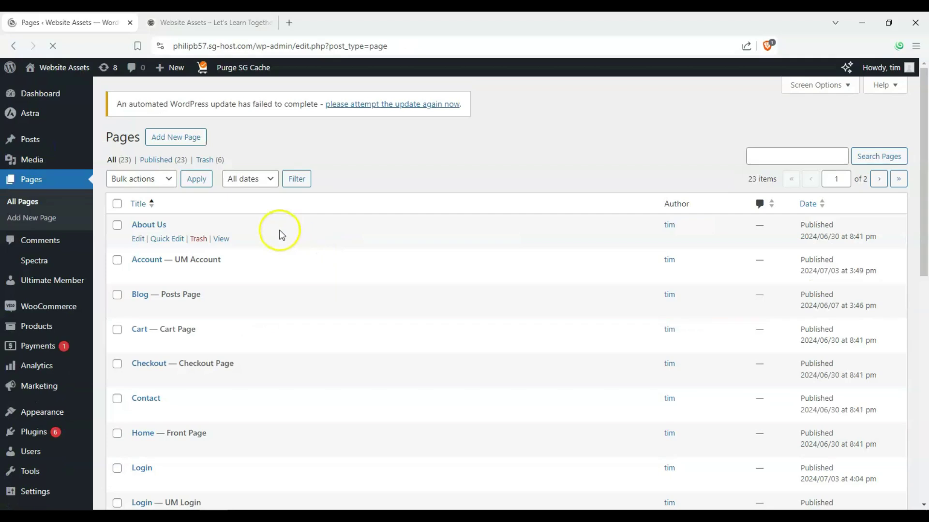
scroll(231, 224, "down", 5)
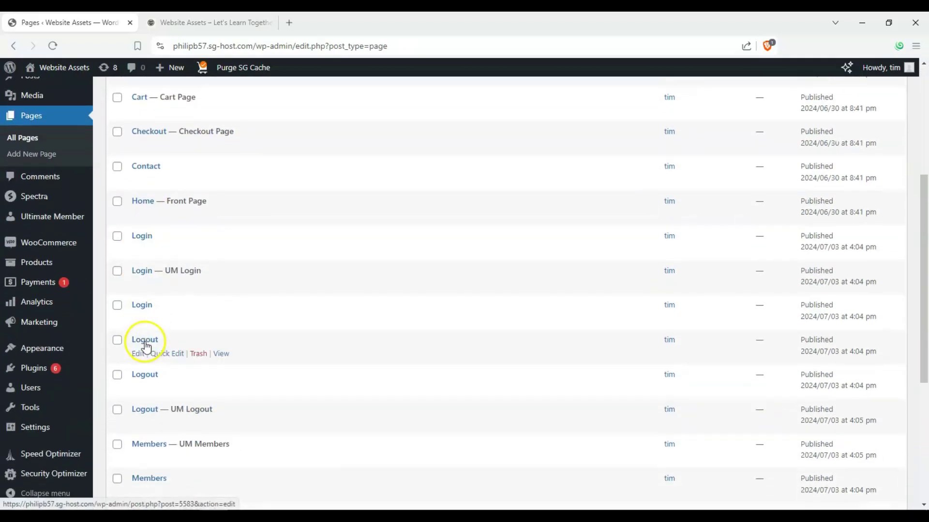
scroll(163, 270, "down", 4)
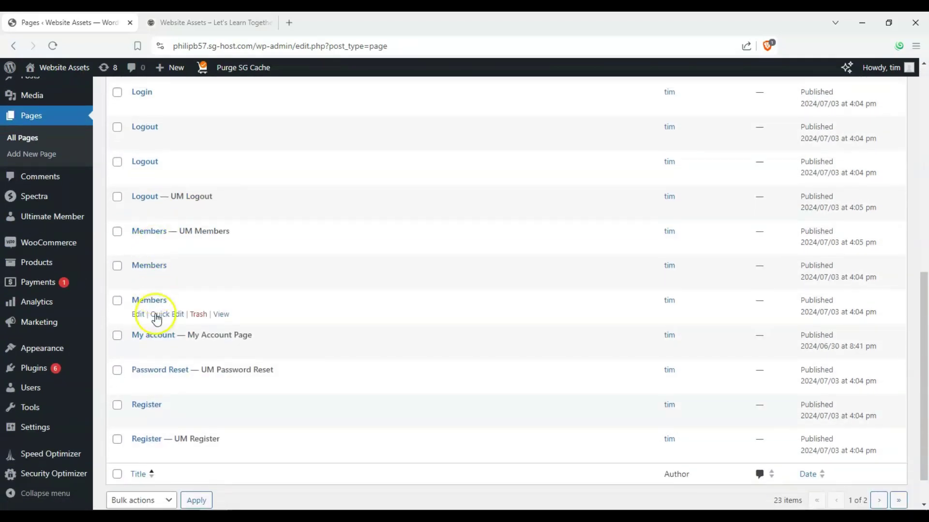
left_click(139, 454)
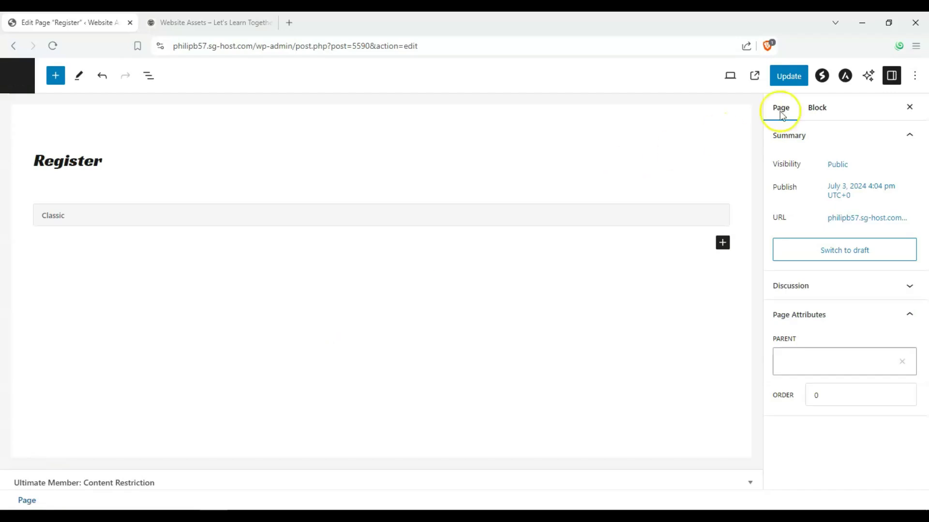
left_click(806, 82)
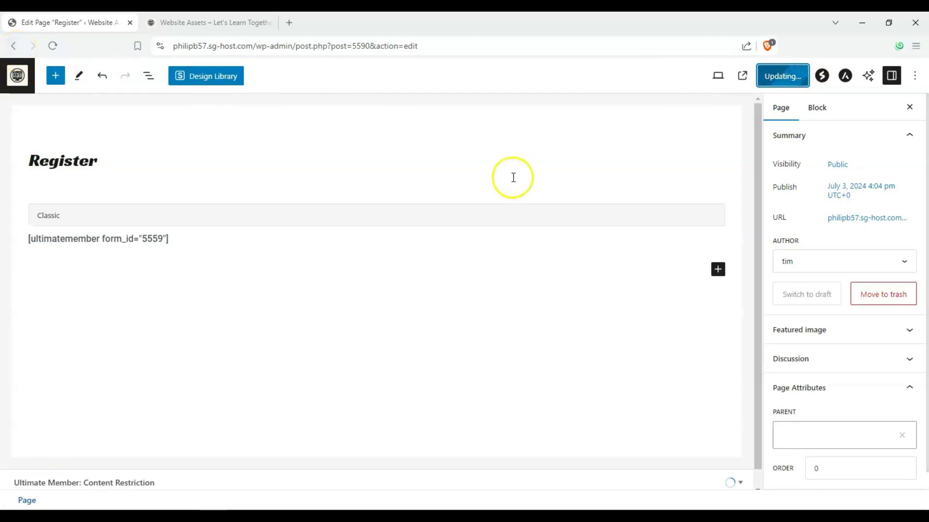
- Return to the pages list and switch to the logged-out storefront window
left_click(8, 49)
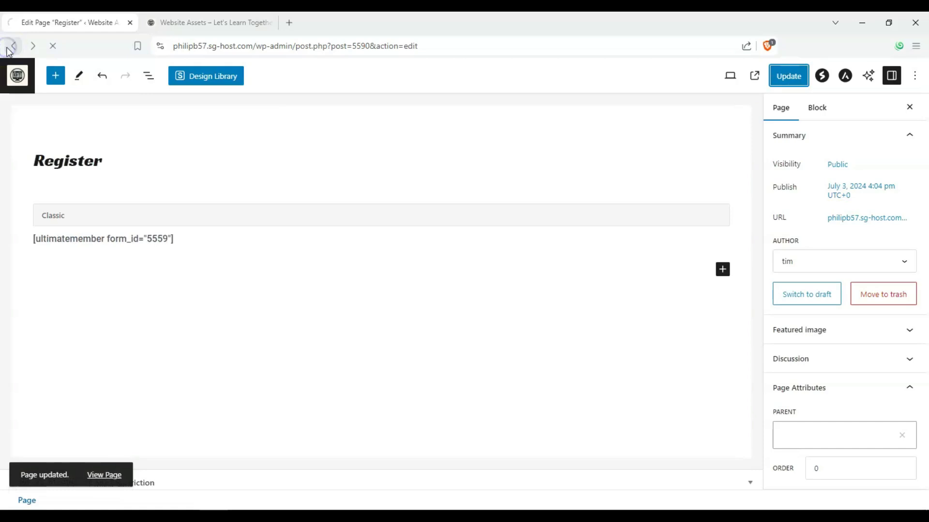
scroll(83, 222, "up", 1)
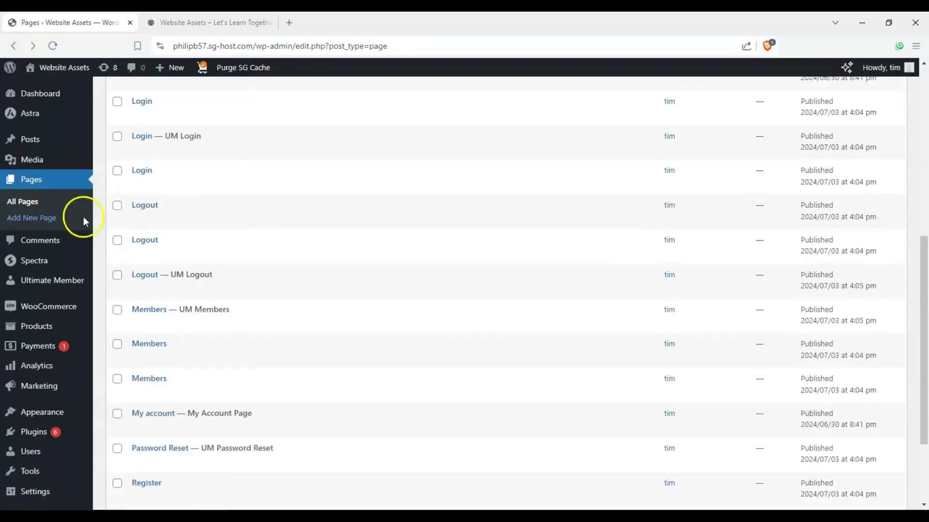
scroll(43, 190, "up", 3)
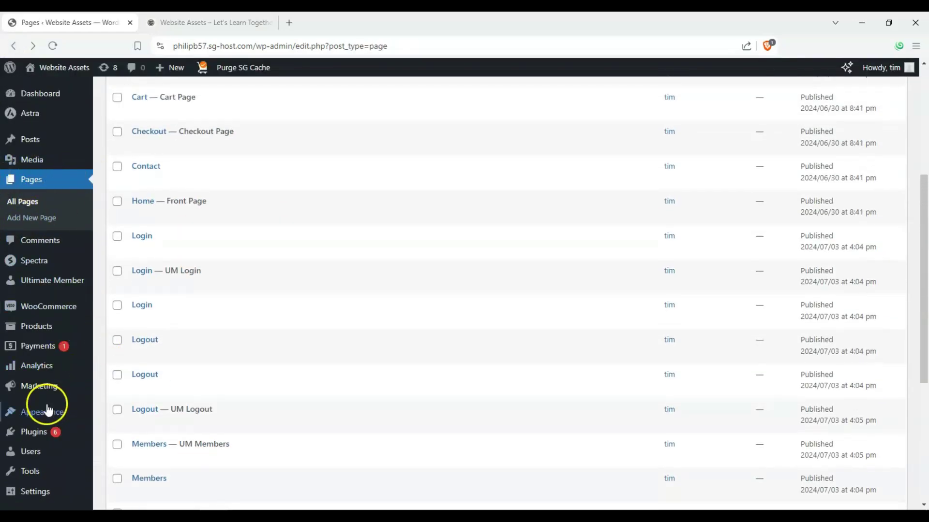
scroll(46, 203, "up", 5)
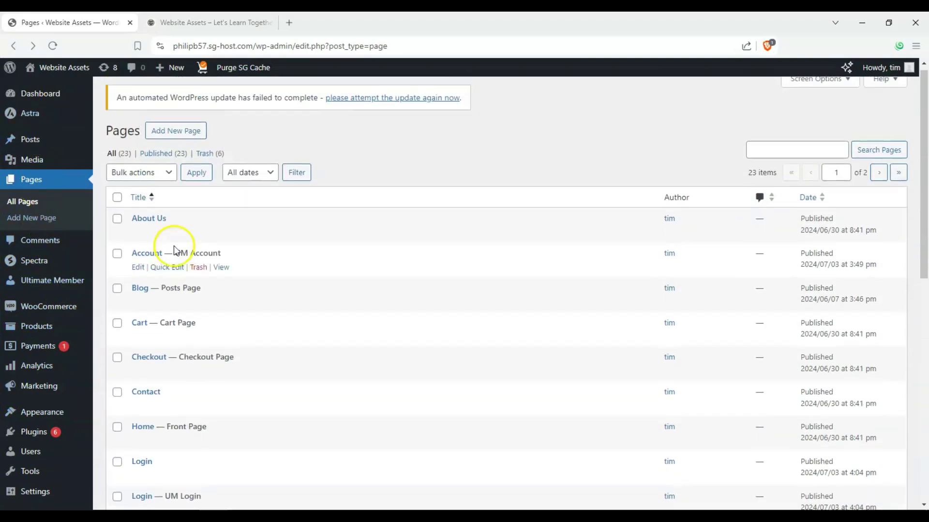
scroll(173, 245, "up", 1)
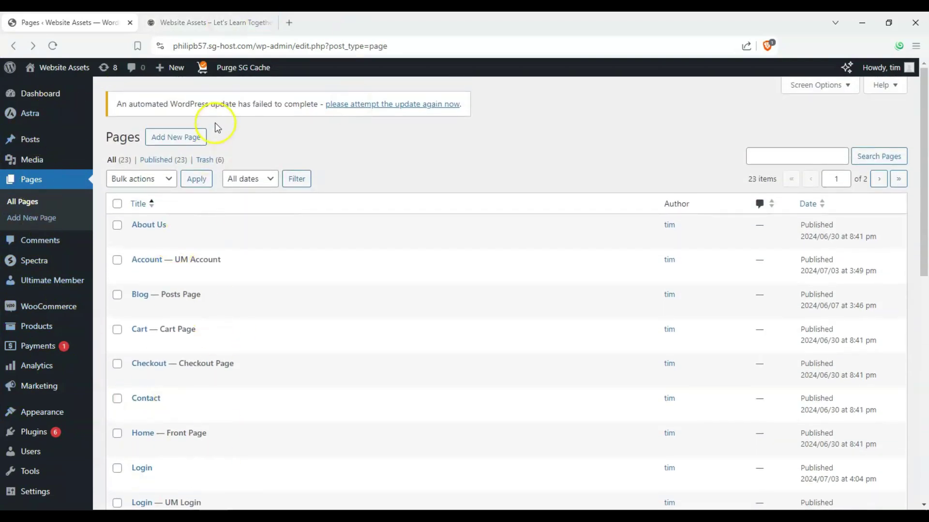
left_click(187, 27)
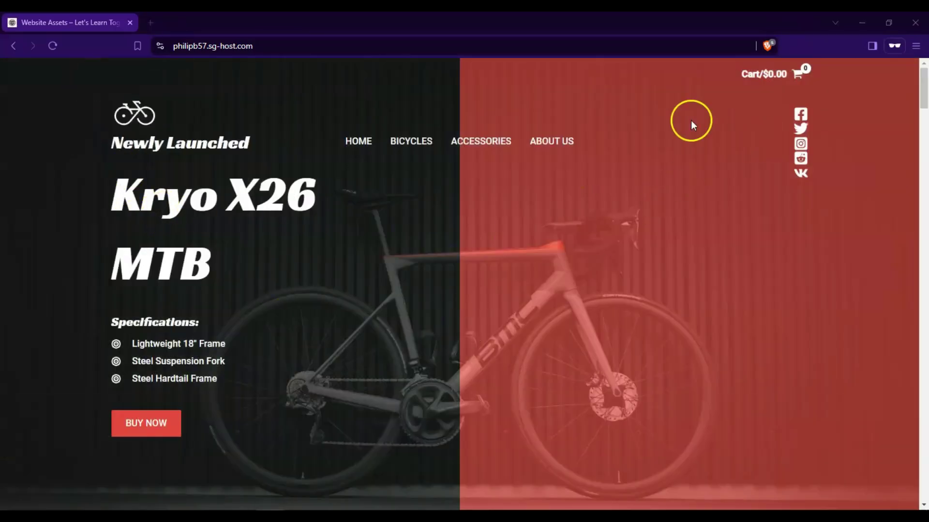
- Follow BICYCLES to the Login redirect, then go to the Register page
left_click(414, 154)
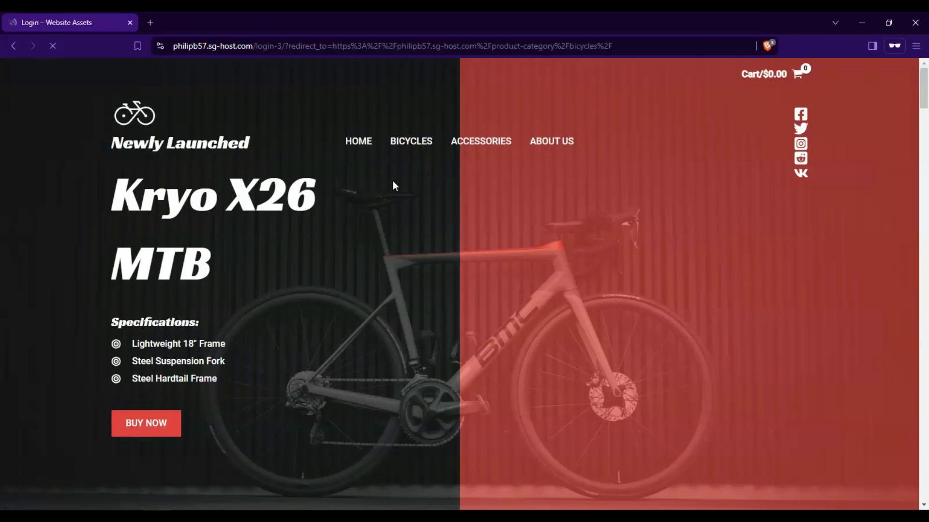
scroll(213, 169, "down", 2)
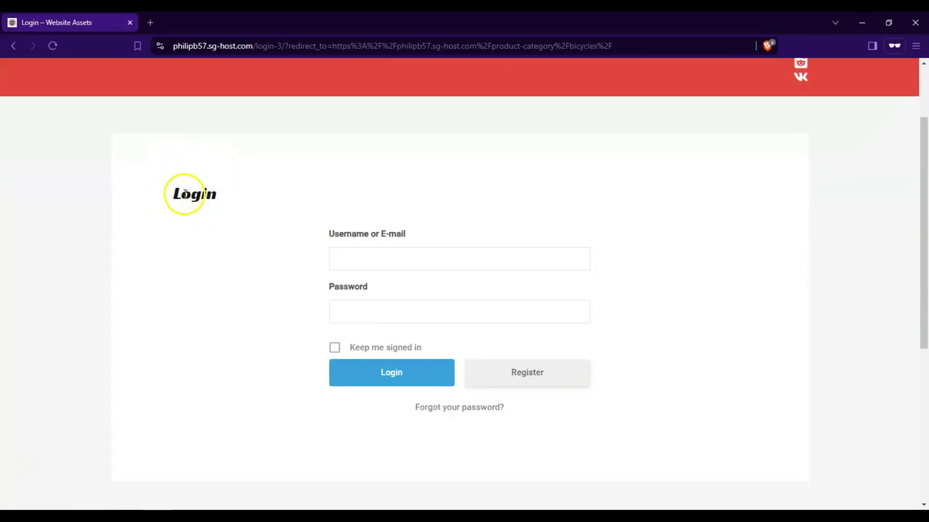
left_click(564, 369)
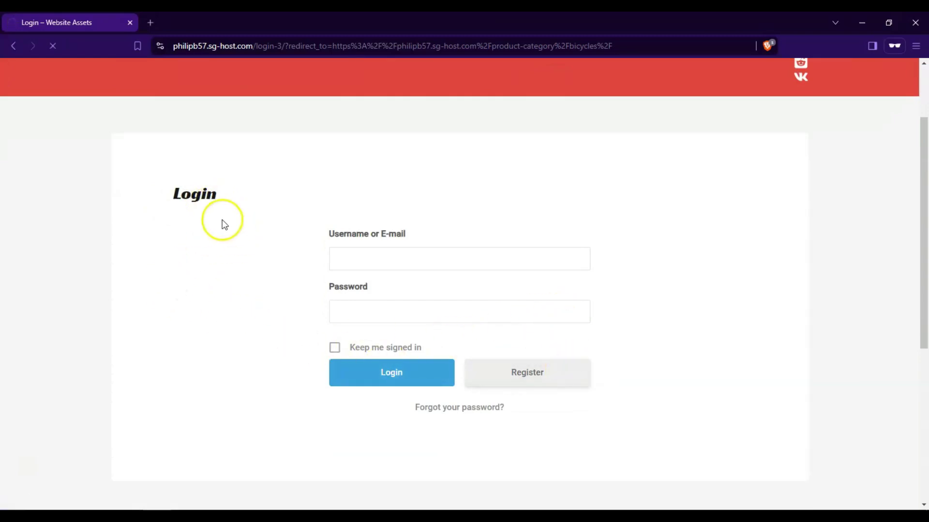
scroll(174, 208, "down", 5)
scroll(141, 202, "up", 1)
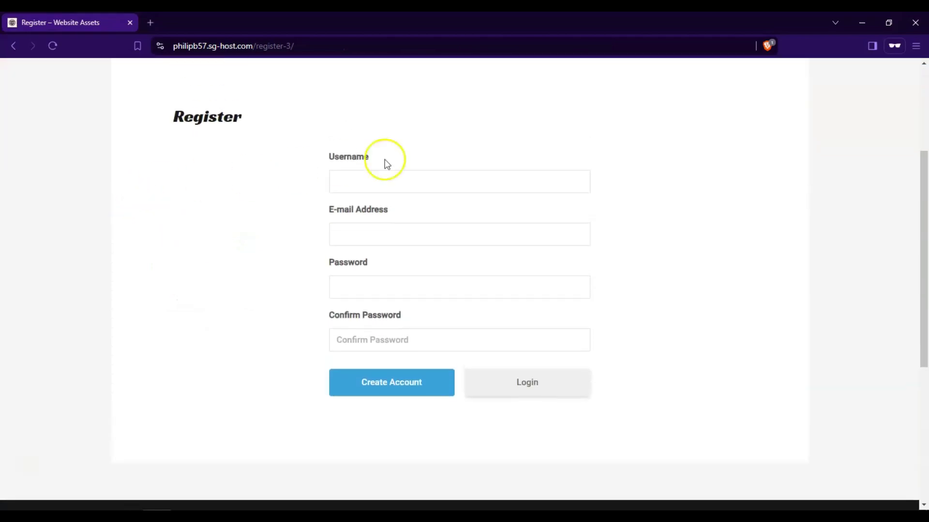
- Enter a new username and the member's e-mail address in the Register form
left_click_drag(318, 158, 392, 155)
left_click(360, 196)
triple_click(546, 214)
triple_click(441, 269)
left_click(377, 174)
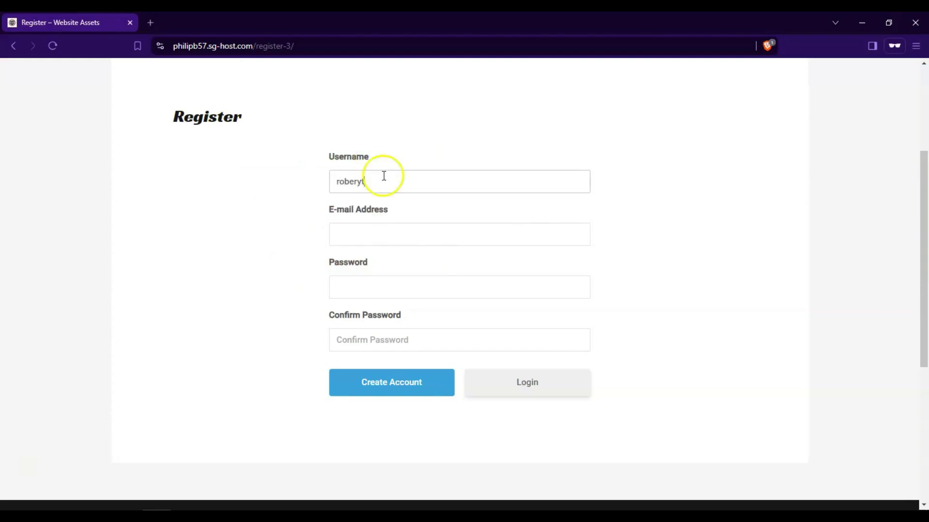
type("roberyt")
key("BackSpace")
left_click(394, 237)
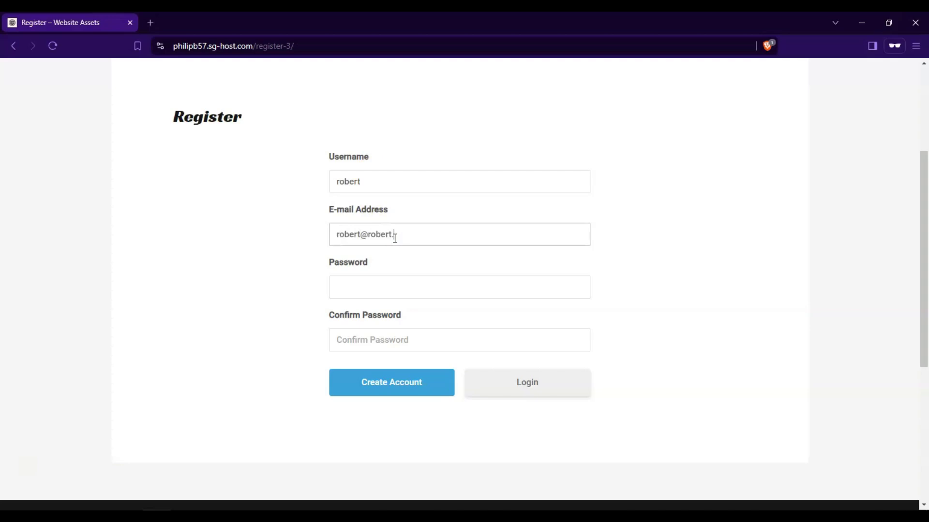
- Fill in and confirm the account password, then create the account
left_click(402, 286)
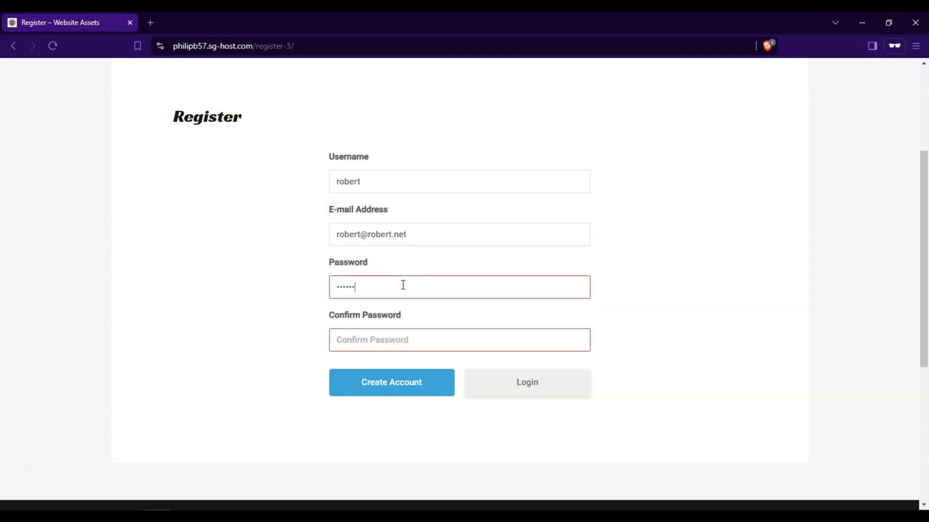
left_click(402, 337)
type("ro")
left_click(401, 386)
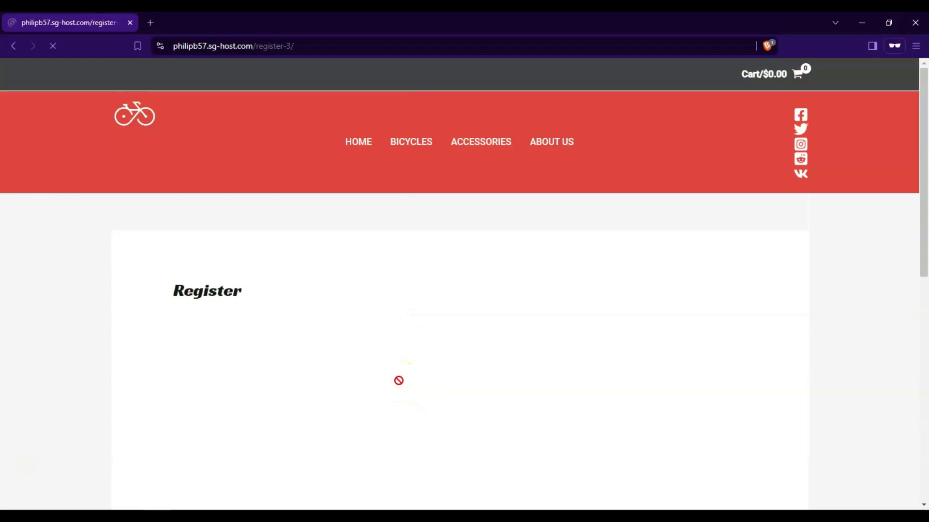
scroll(276, 347, "down", 4)
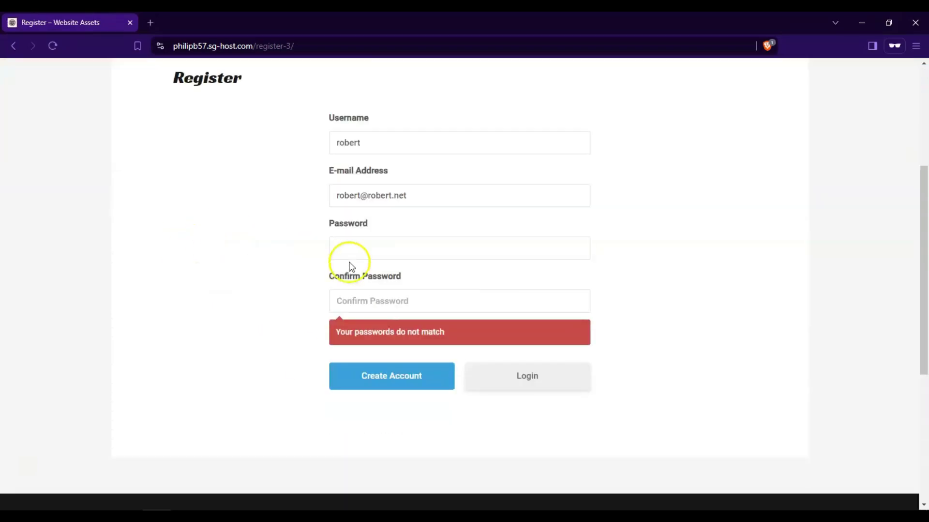
left_click(369, 240)
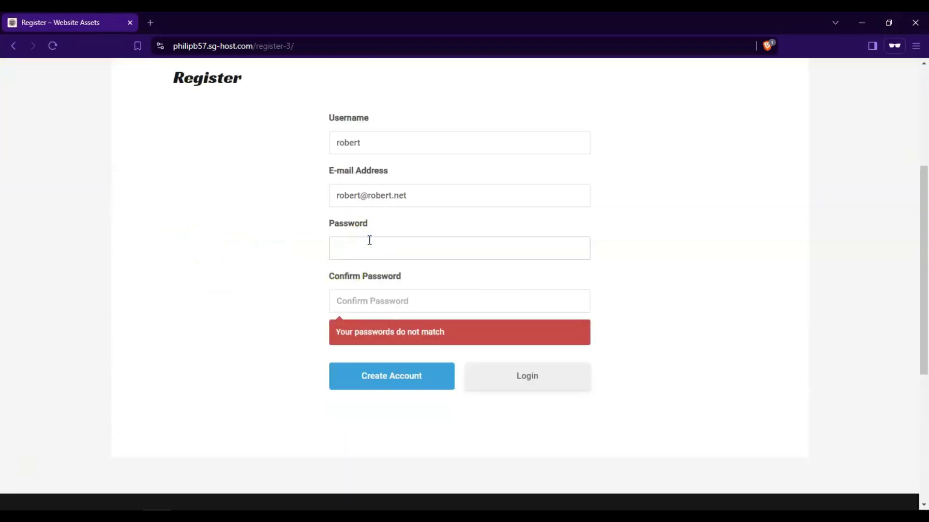
left_click(606, 323)
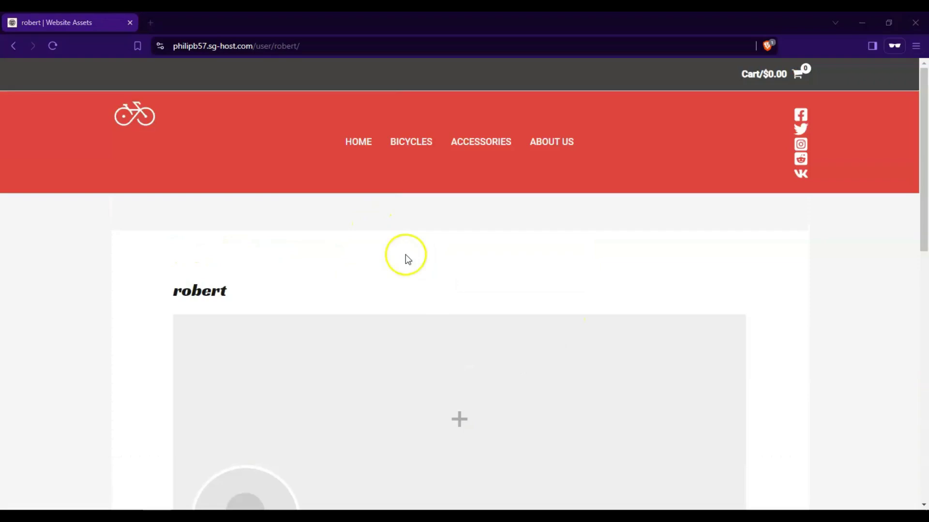
- Return from the member profile to the shop homepage via the HOME menu link
scroll(207, 191, "down", 3)
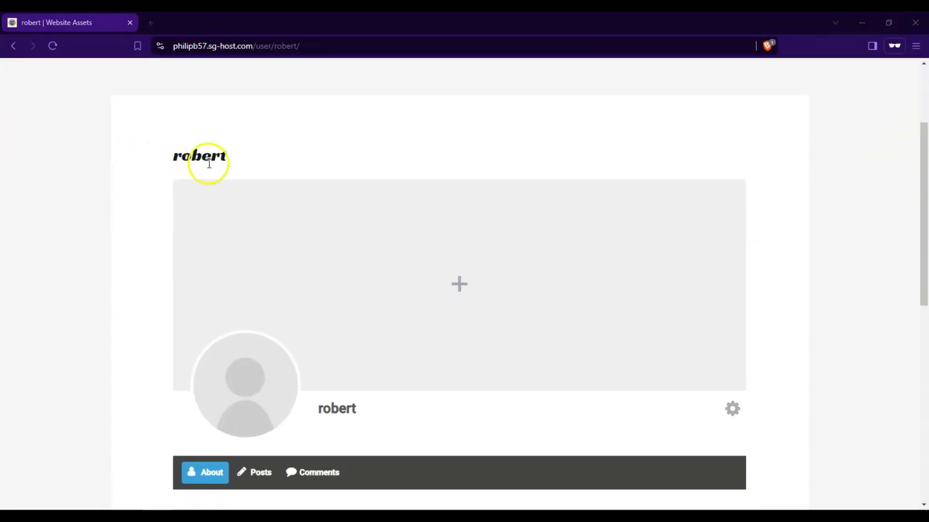
scroll(259, 179, "down", 3)
scroll(227, 259, "up", 1)
scroll(163, 263, "down", 1)
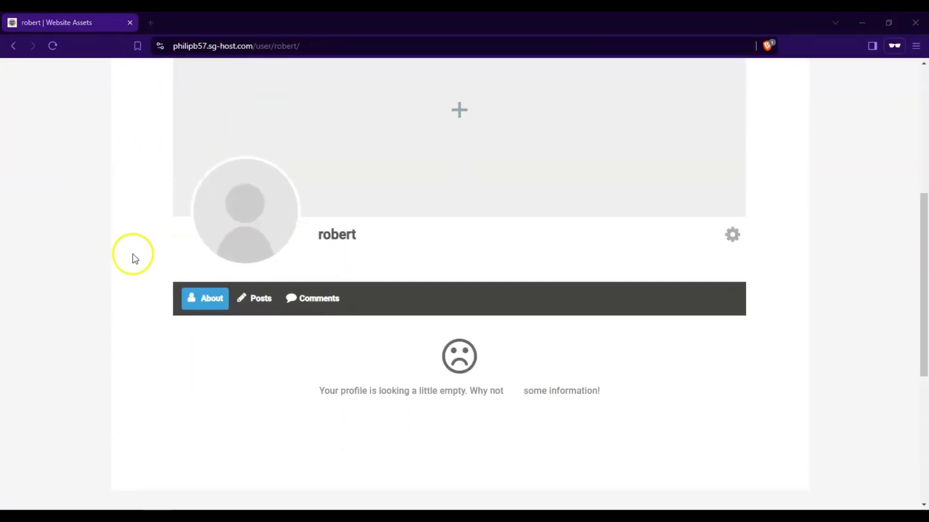
scroll(194, 276, "up", 3)
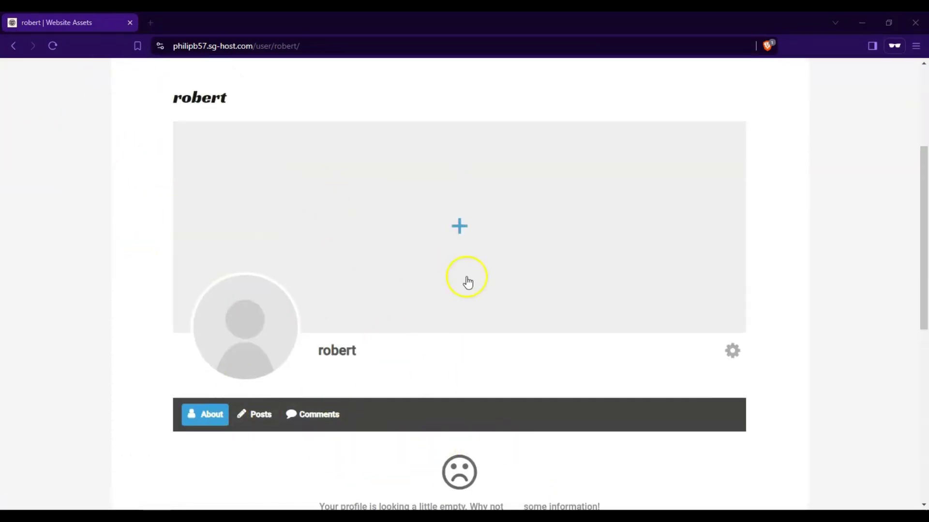
scroll(168, 149, "up", 1)
scroll(162, 151, "up", 1)
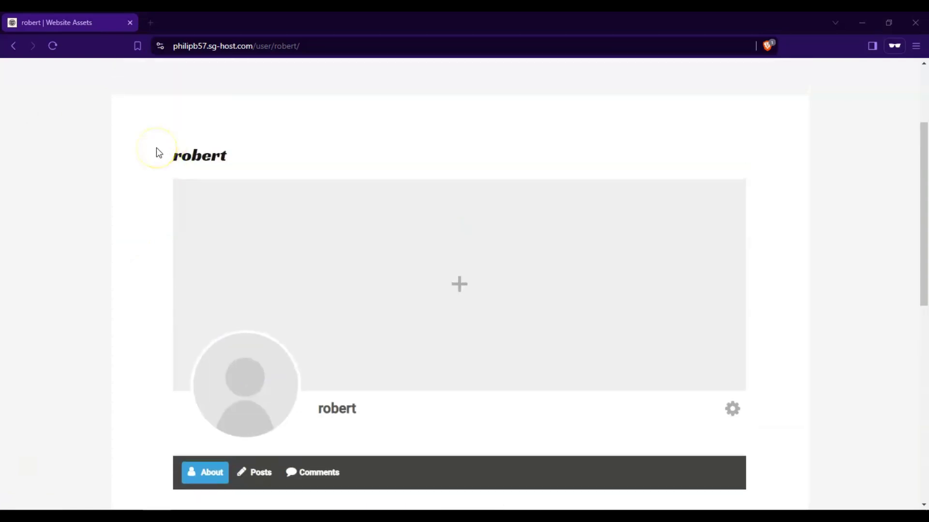
scroll(187, 207, "down", 4)
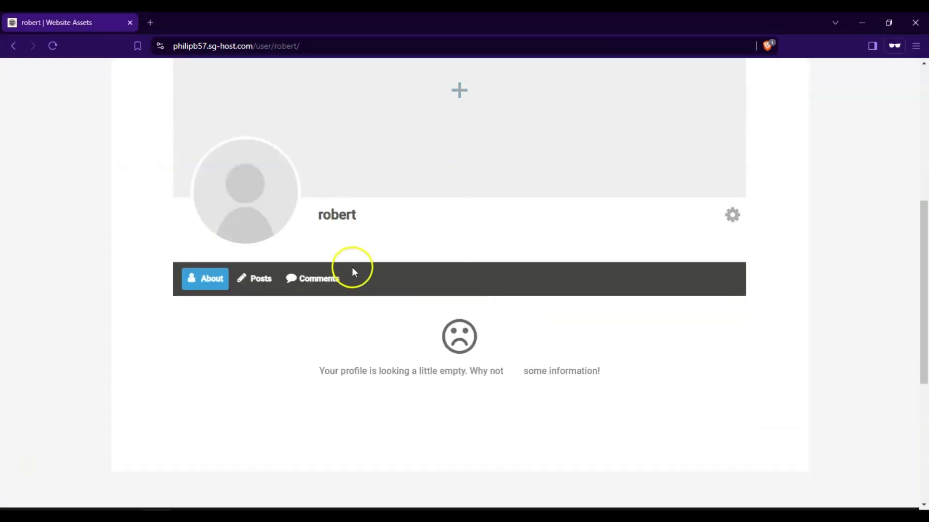
scroll(367, 273, "up", 1)
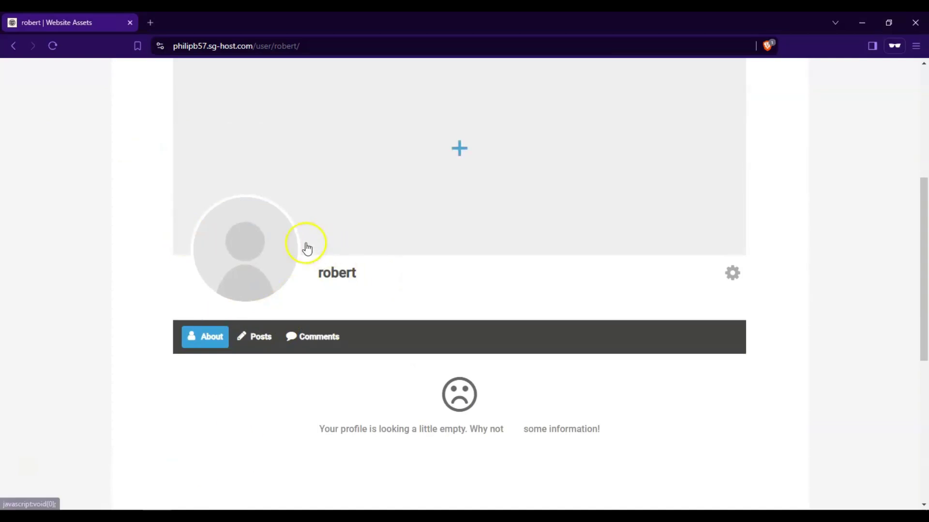
scroll(332, 243, "up", 5)
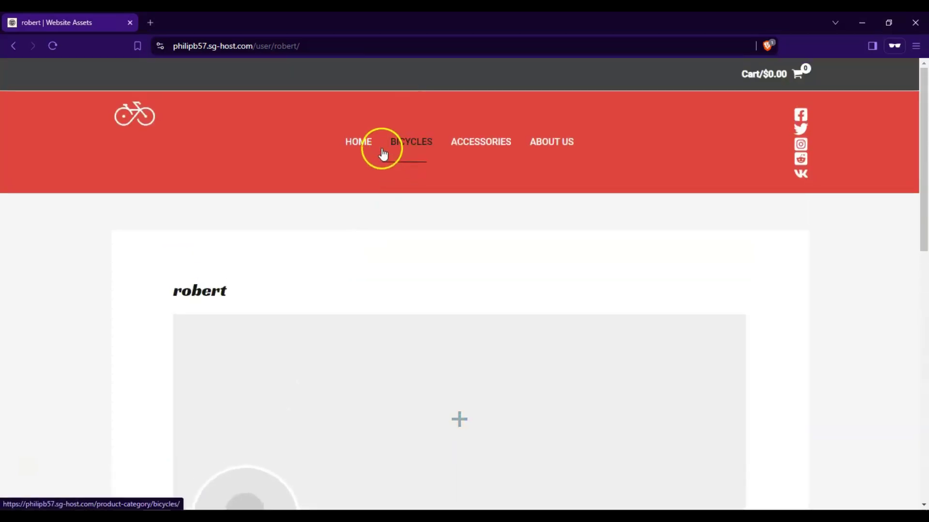
left_click(360, 148)
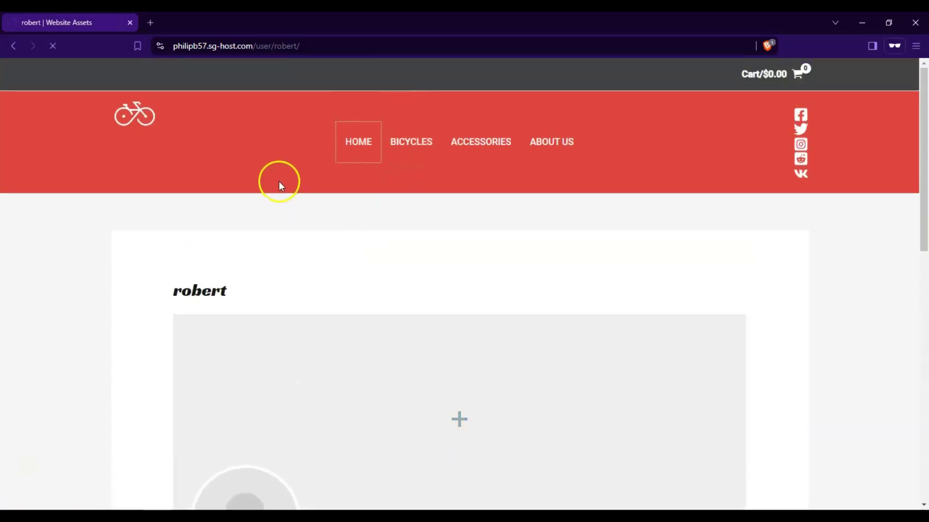
scroll(270, 184, "down", 5)
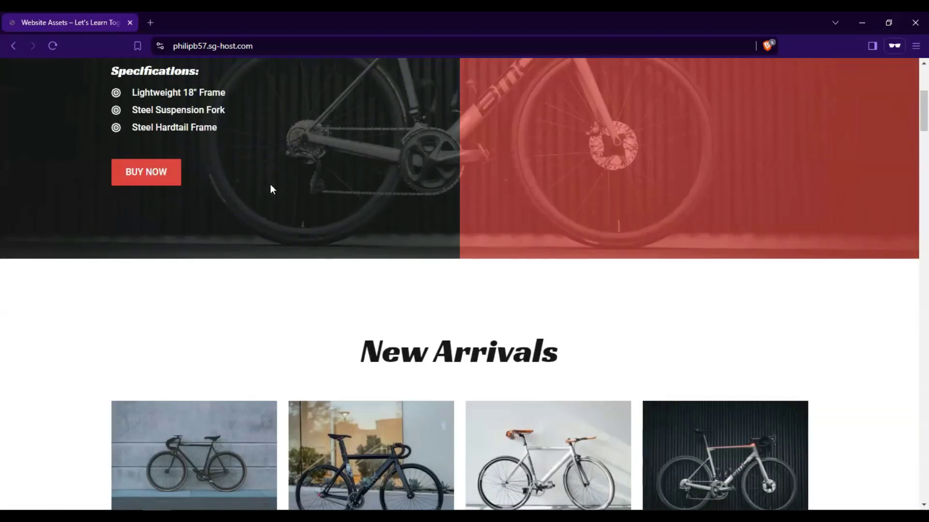
scroll(265, 193, "down", 2)
scroll(265, 199, "up", 7)
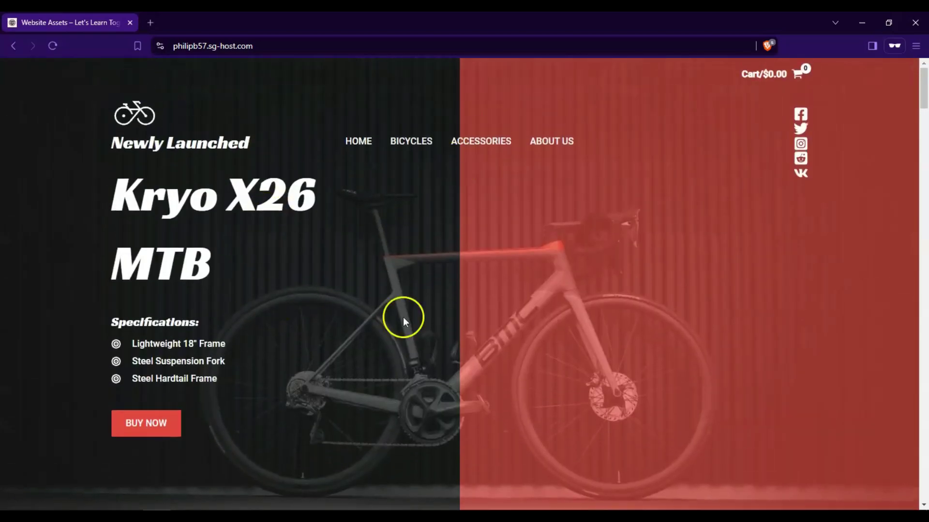
- Open BICYCLES and check all four Kryo X26 MTB models priced at $350.00
left_click(408, 146)
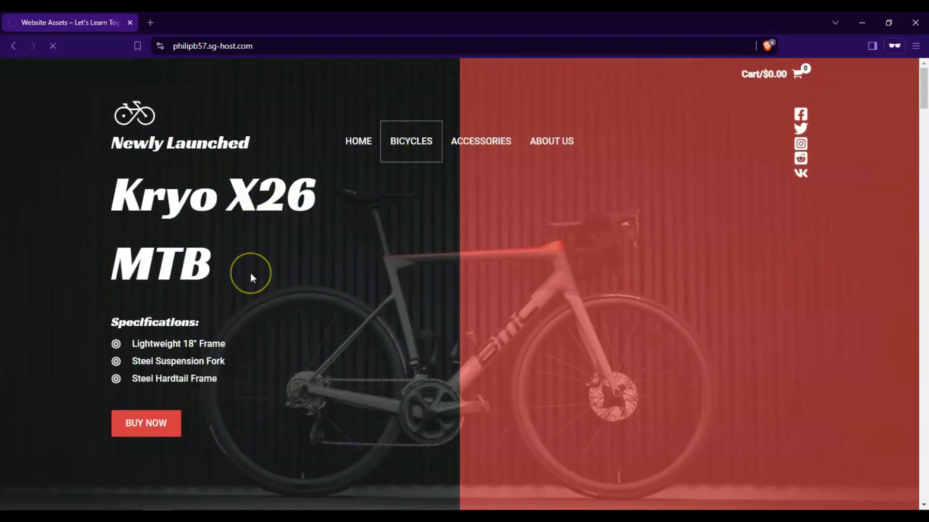
scroll(252, 276, "down", 8)
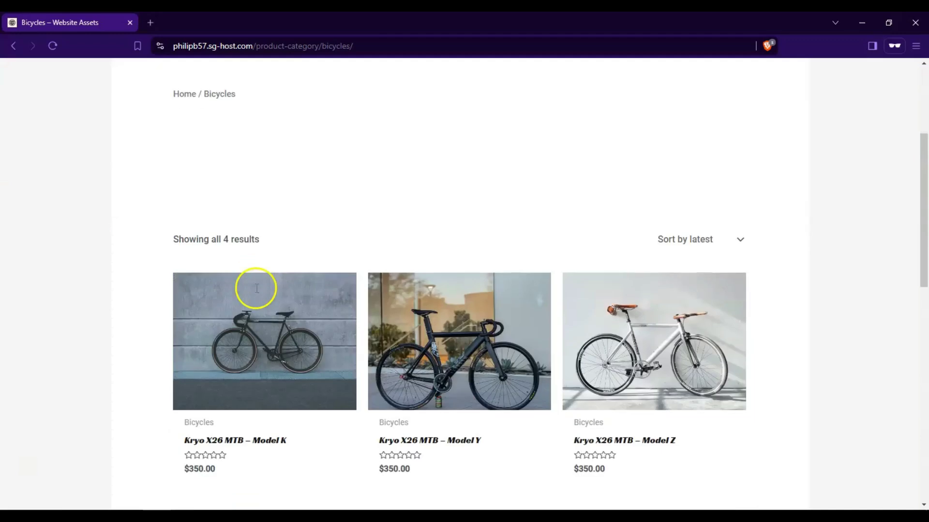
scroll(156, 248, "up", 1)
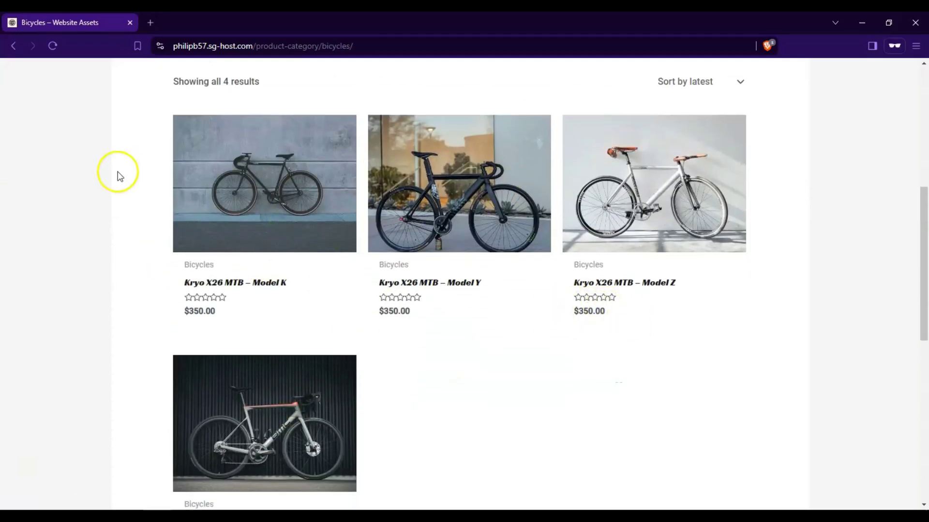
scroll(117, 175, "down", 1)
scroll(119, 176, "up", 4)
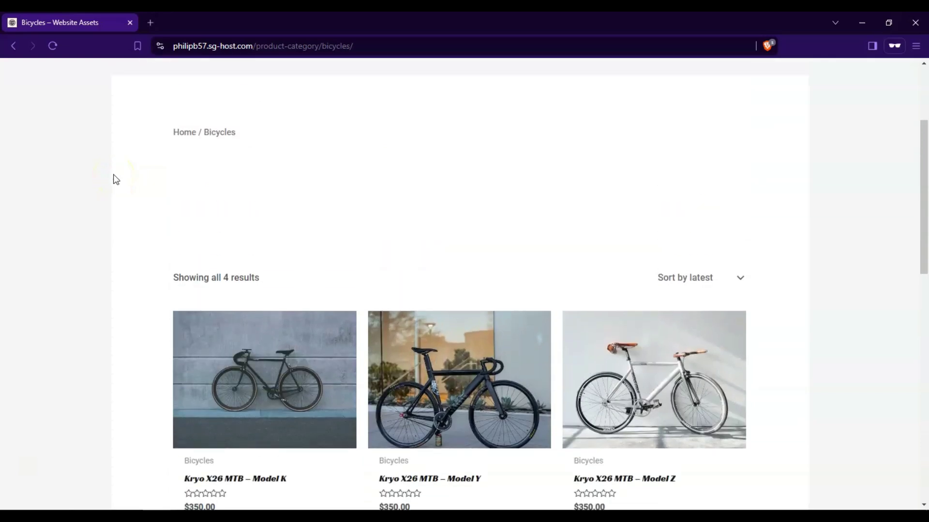
scroll(121, 222, "up", 3)
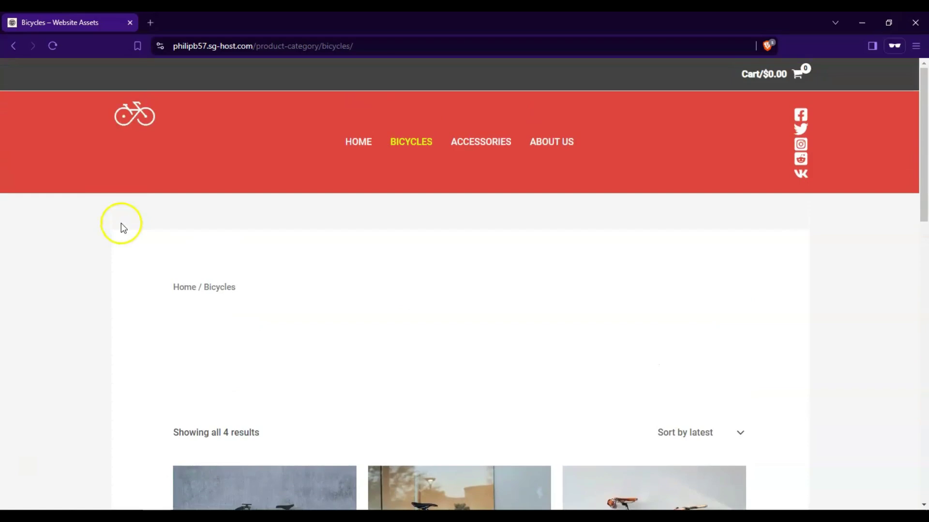
scroll(107, 266, "down", 3)
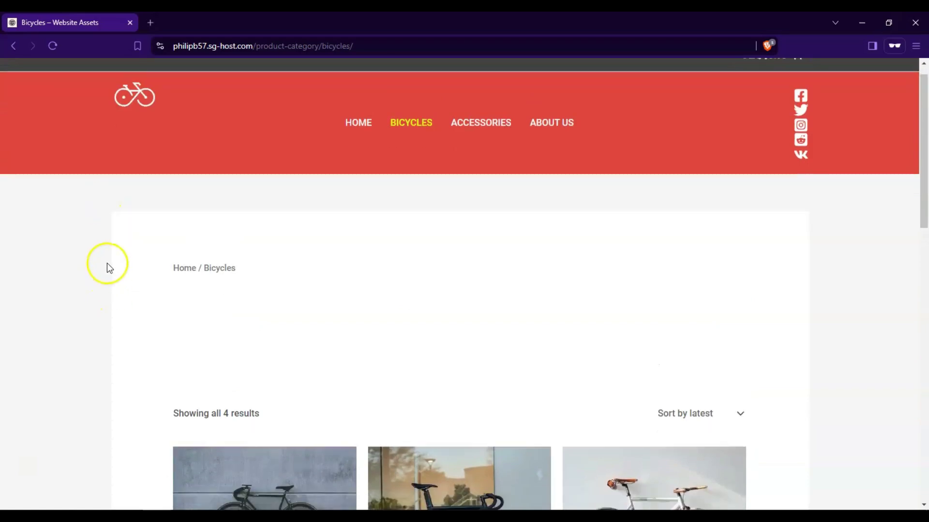
scroll(106, 251, "down", 7)
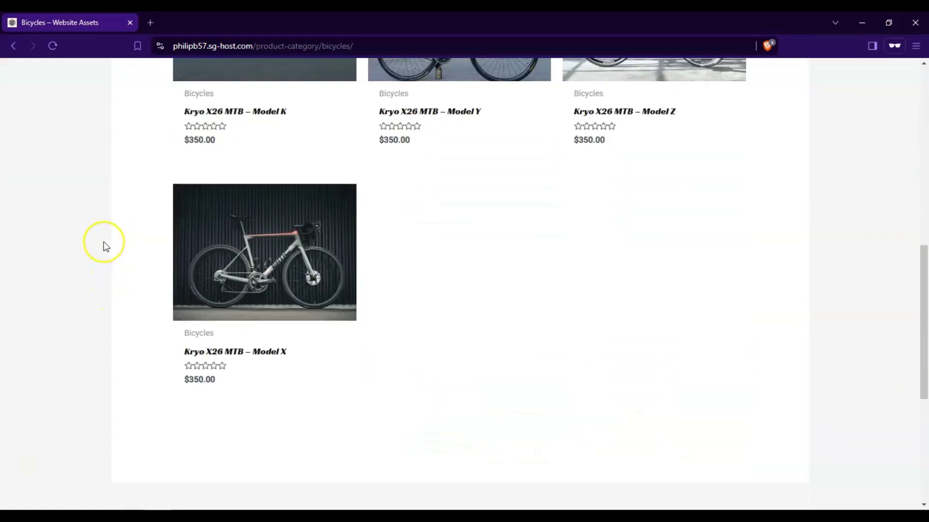
scroll(105, 244, "up", 5)
scroll(103, 242, "up", 3)
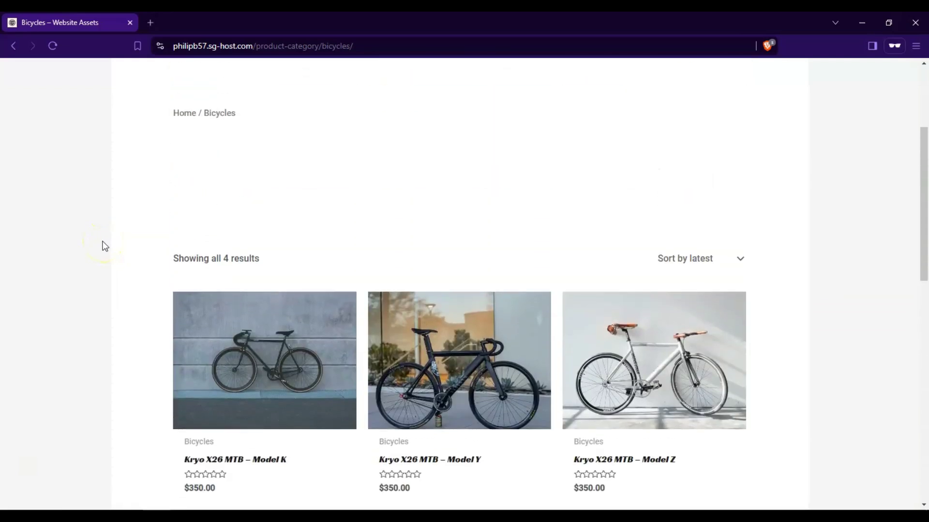
scroll(99, 240, "up", 2)
scroll(98, 241, "down", 4)
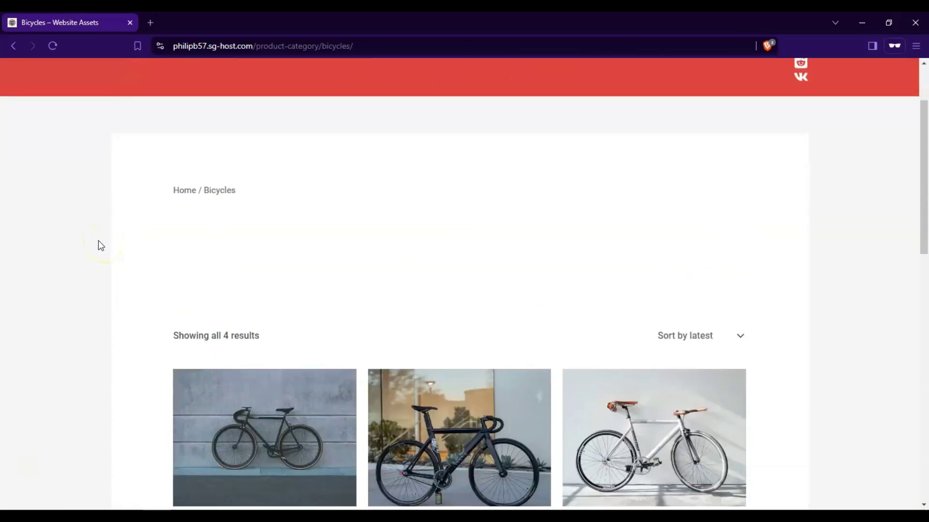
scroll(100, 247, "down", 2)
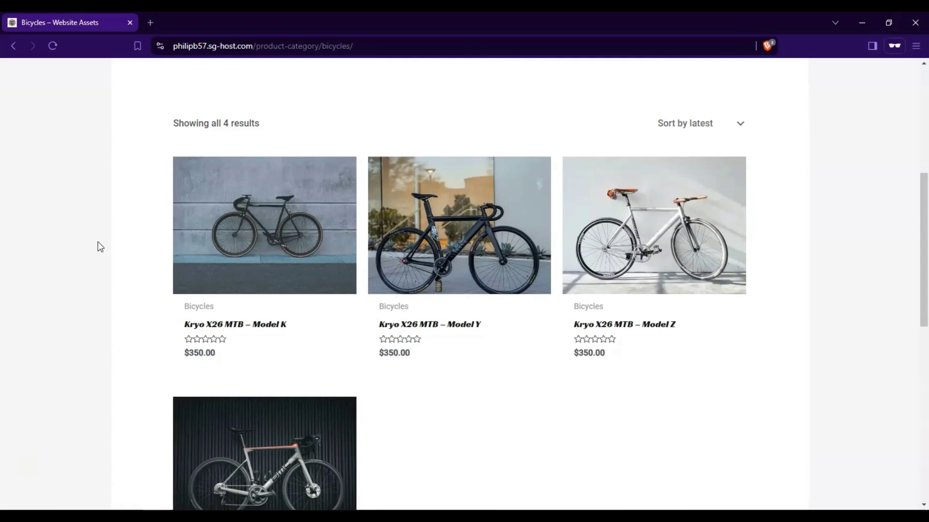
scroll(99, 247, "up", 3)
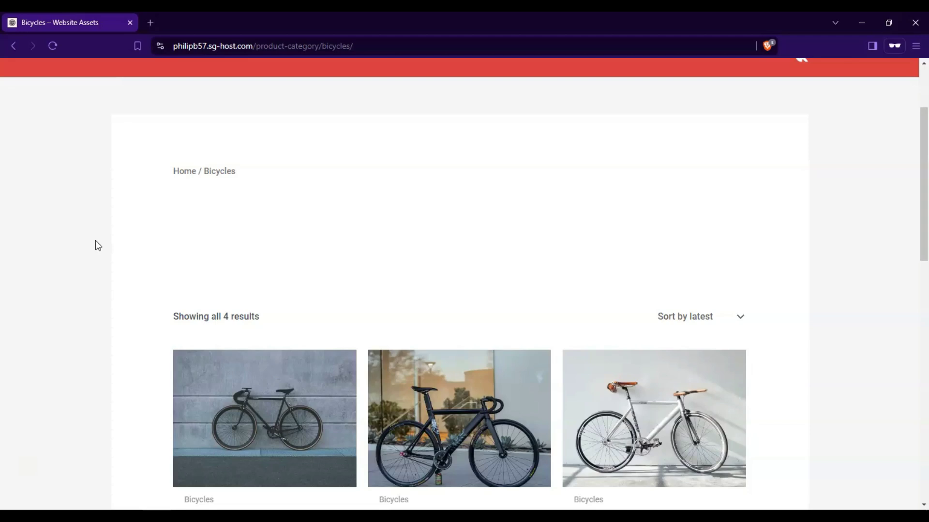
scroll(96, 246, "up", 2)
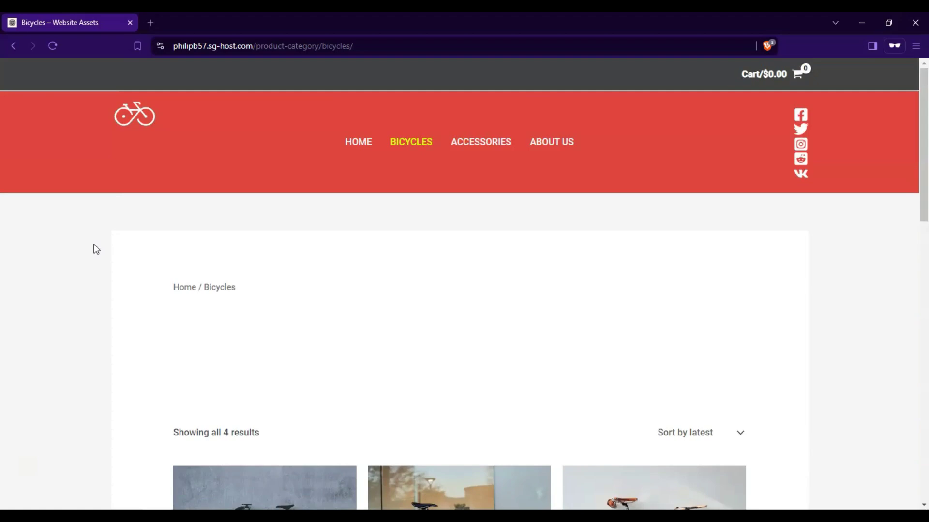
scroll(96, 249, "down", 4)
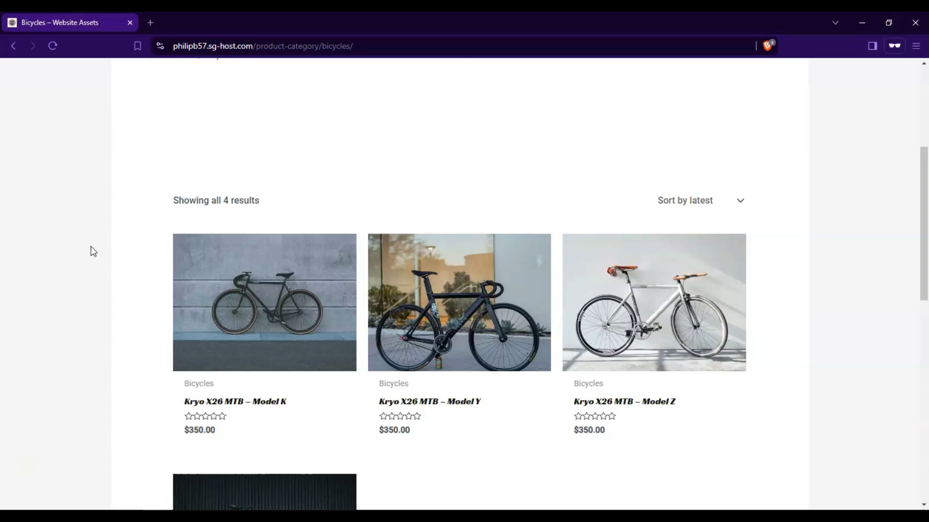
scroll(95, 249, "up", 4)
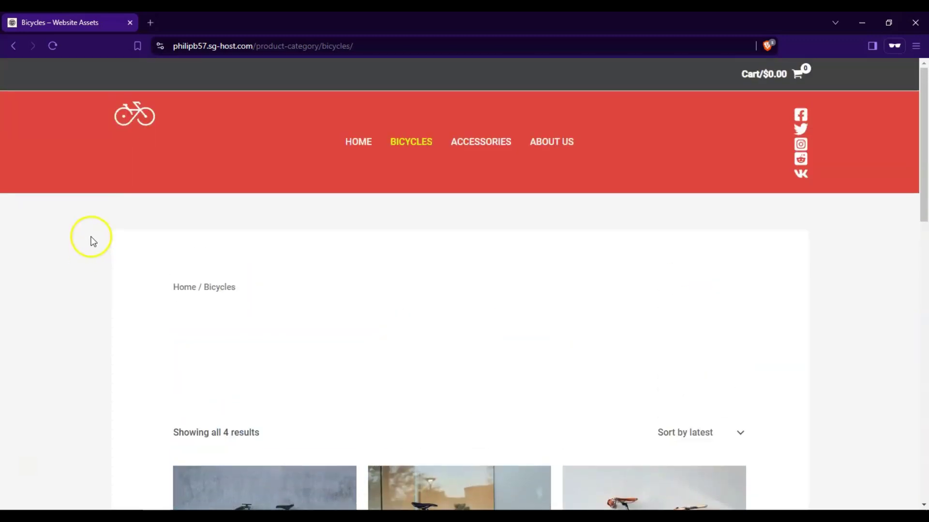
scroll(92, 245, "down", 3)
scroll(92, 244, "down", 4)
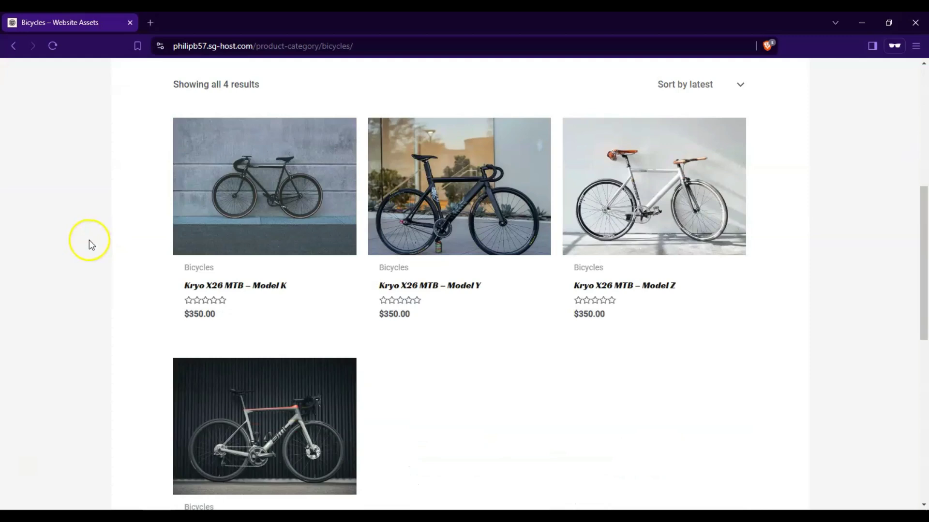